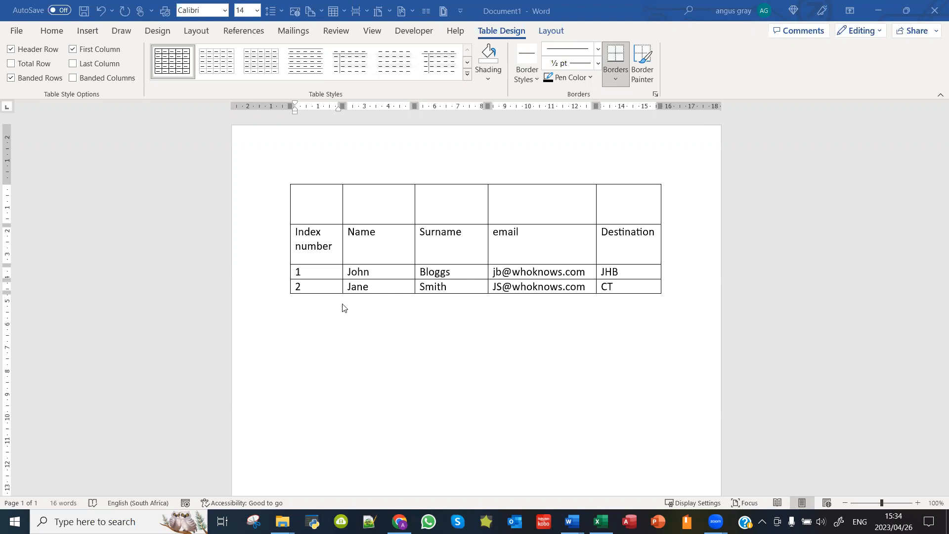
left_click(338, 318)
left_click(331, 322)
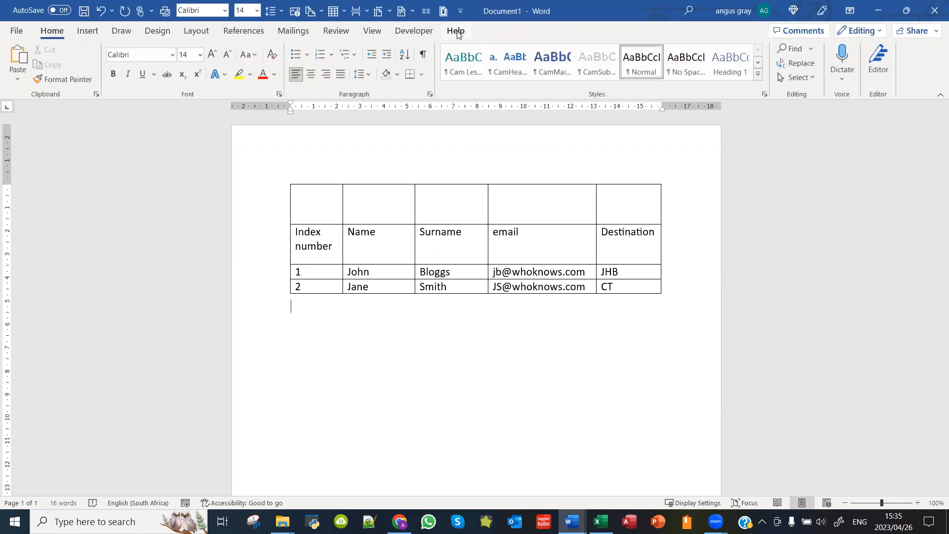
left_click(303, 204)
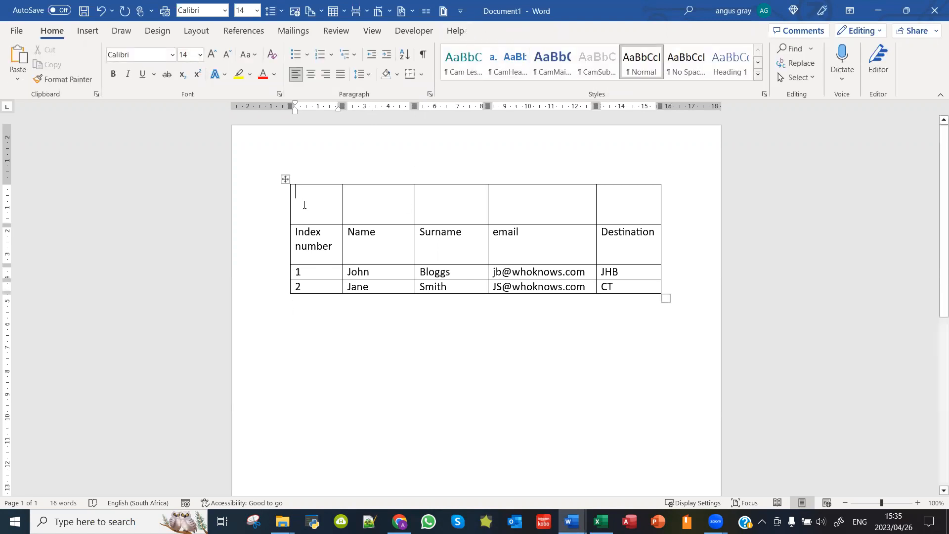
left_click(505, 32)
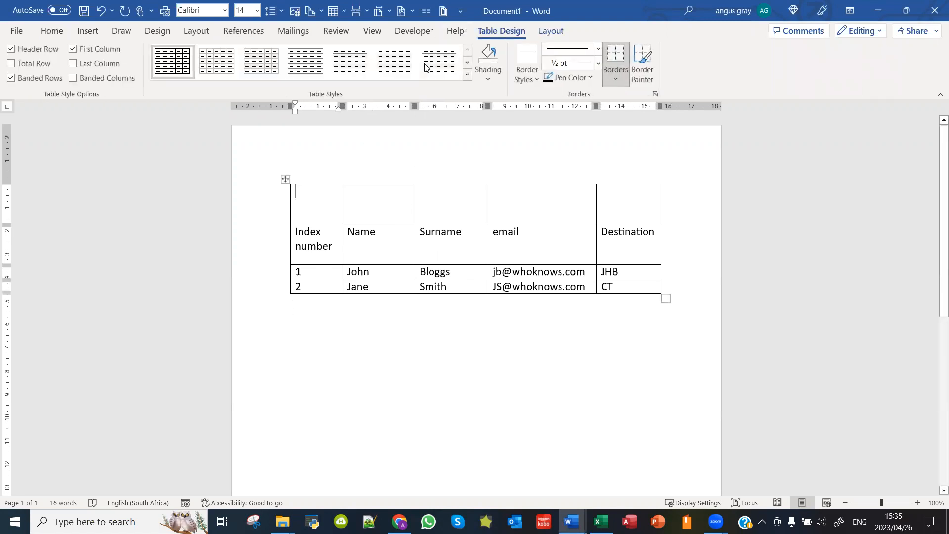
left_click(553, 31)
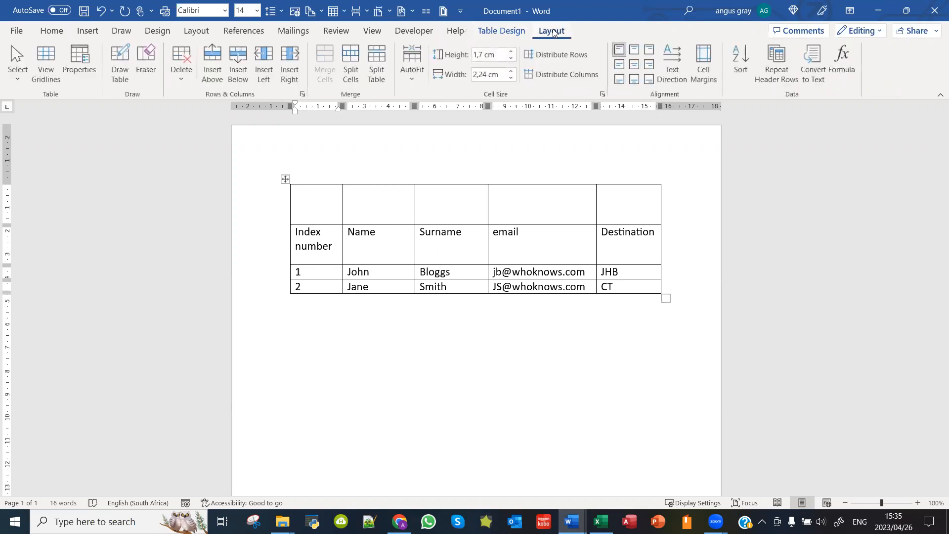
left_click(503, 32)
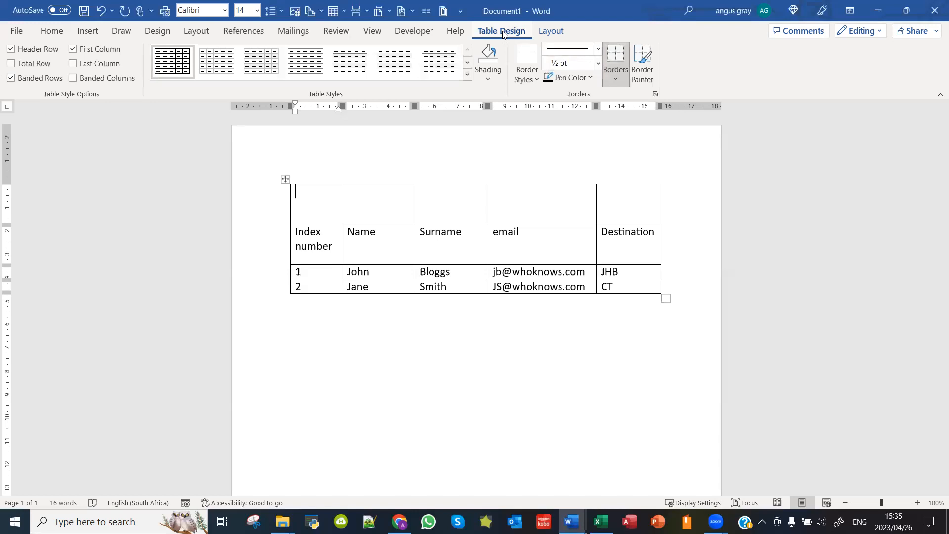
Step: Merge the five empty cells in the table's first row into a single cell
left_click(551, 31)
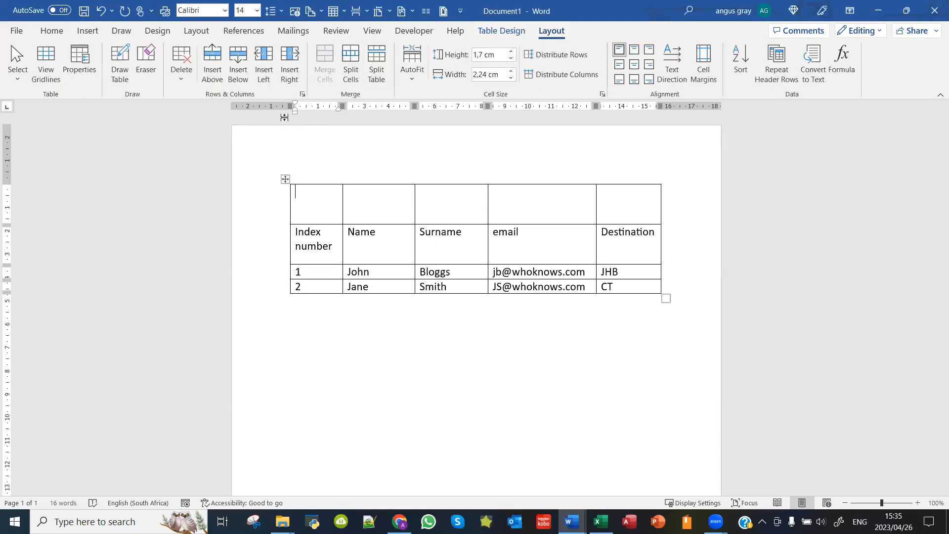
left_click_drag(313, 204, 629, 205)
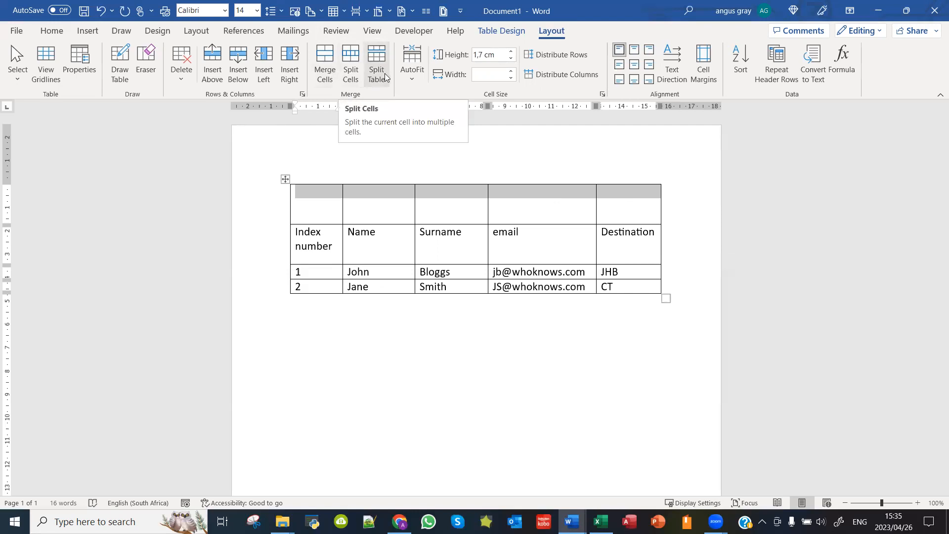
left_click(325, 62)
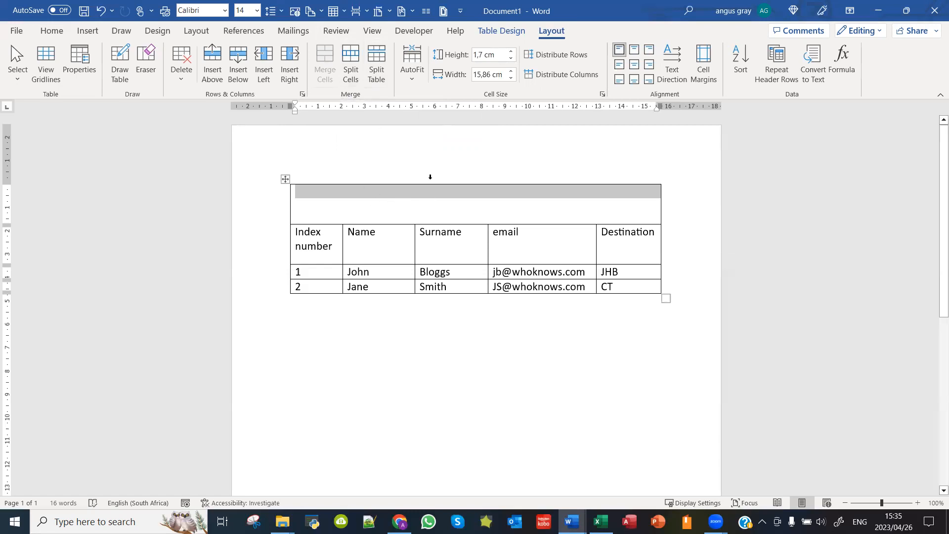
Step: Enter the title "Travel Bookings 2023" in the merged first row of the table
left_click(404, 196)
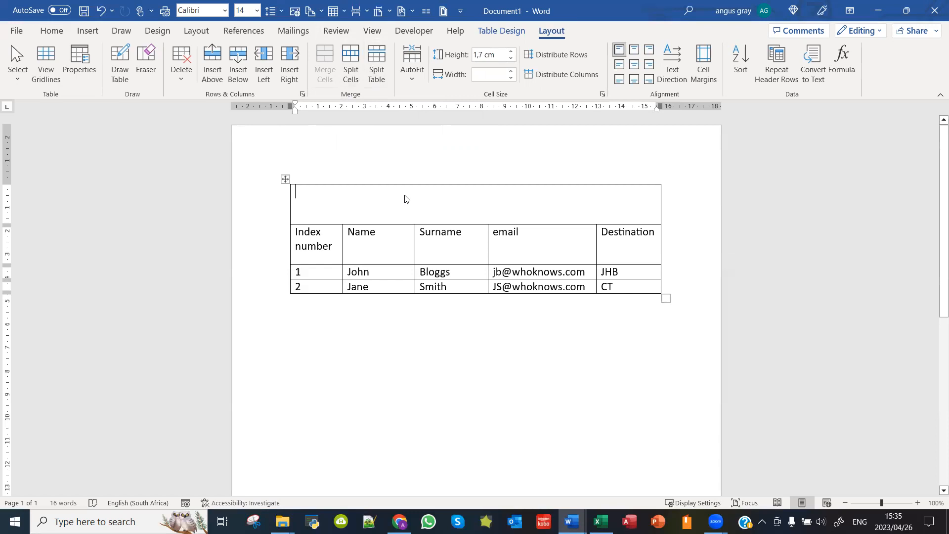
type("Tra")
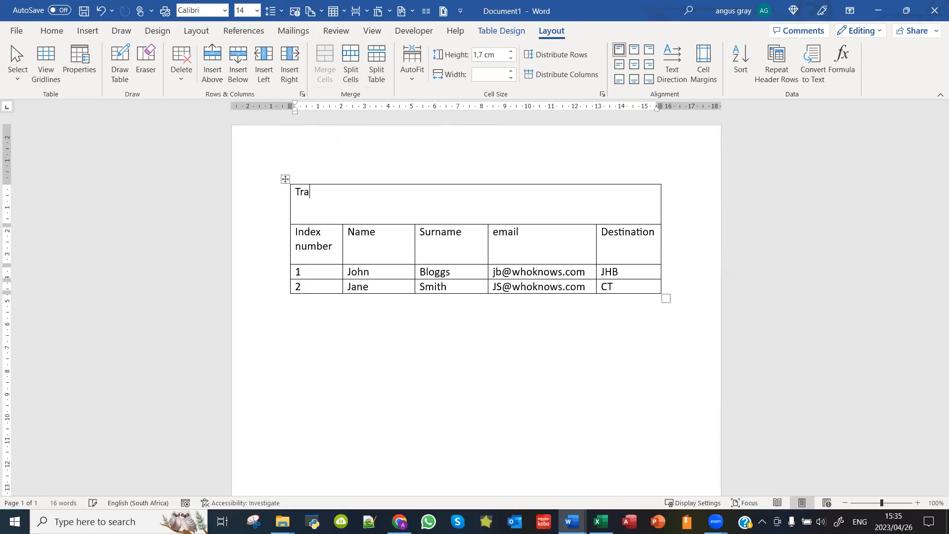
type("vel Bookings 202")
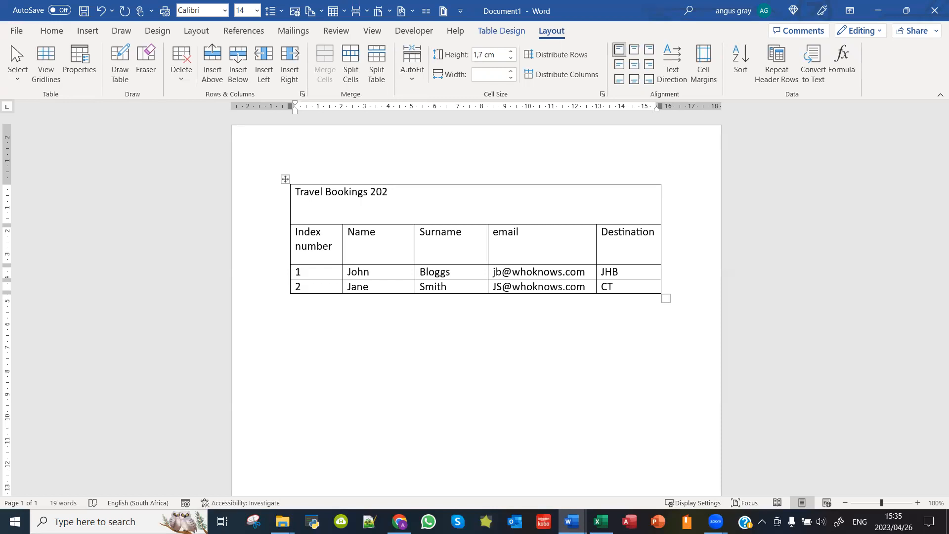
type("3")
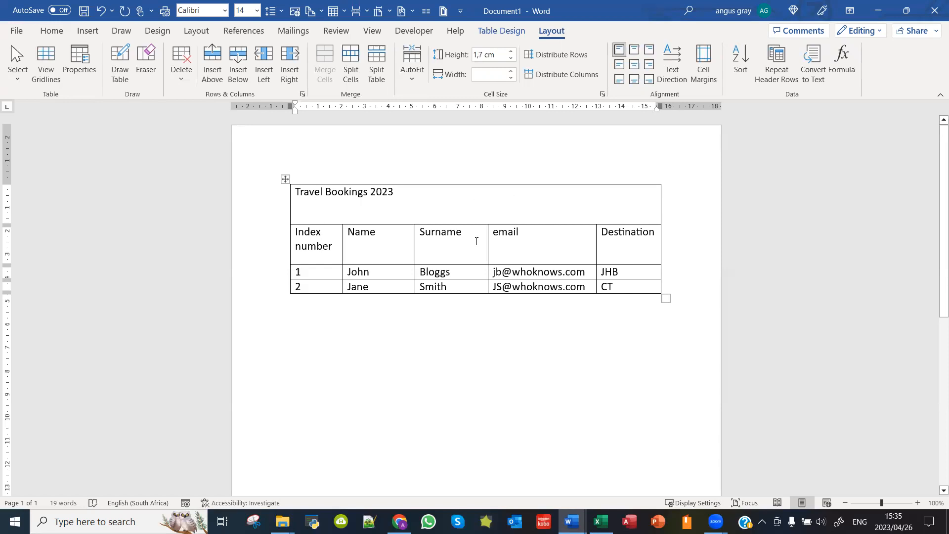
Step: Try a plain table style with shaded alternate rows on the table, undo it and browse further styles
left_click(502, 31)
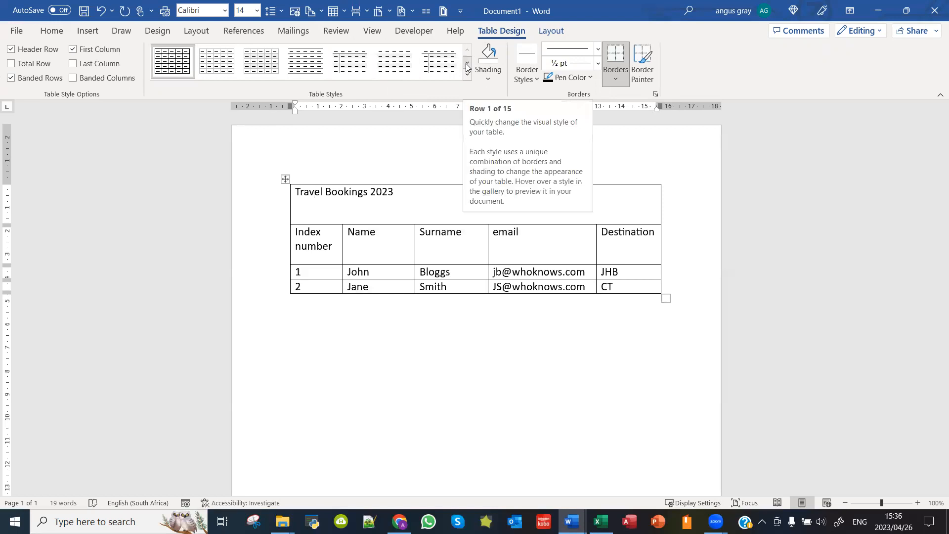
left_click(396, 62)
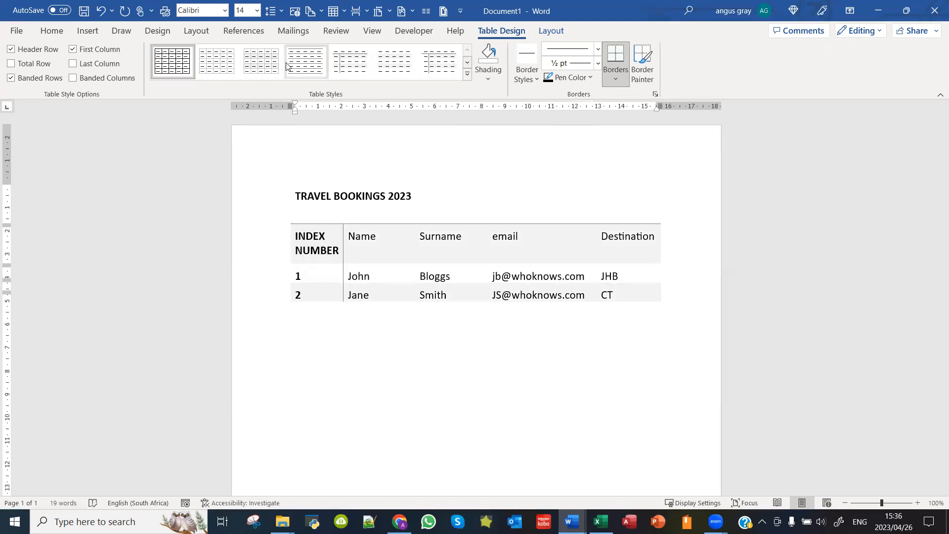
key("ctrl+z")
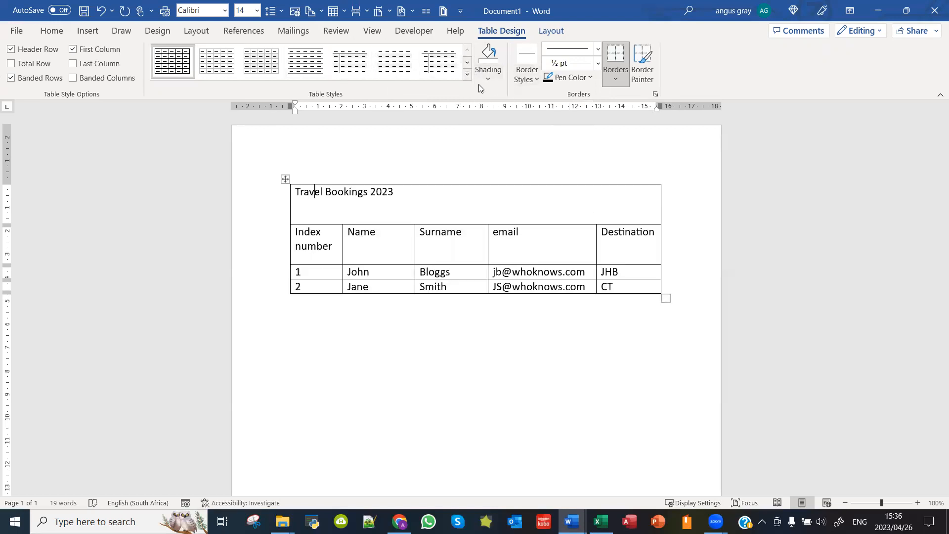
left_click(467, 62)
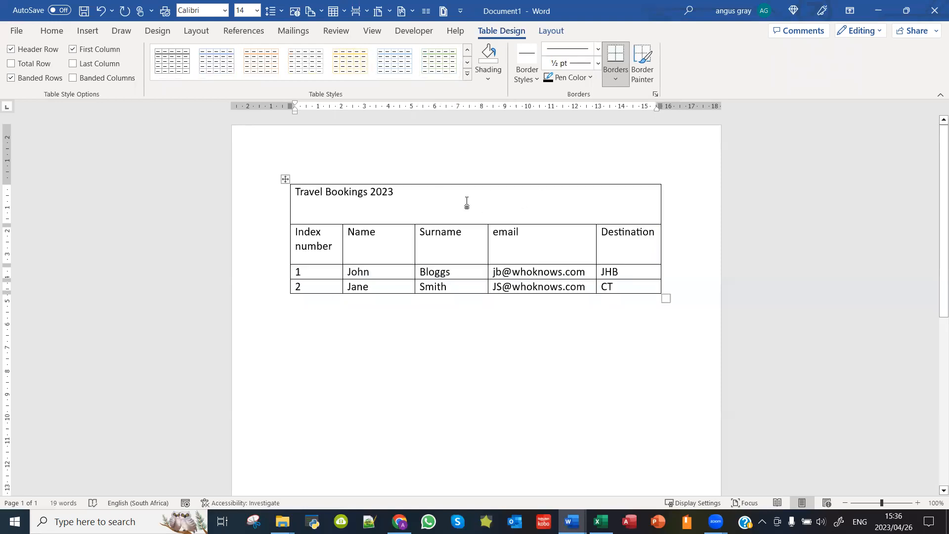
Step: Shade the title row light blue and the column-heading row light green
left_click(490, 80)
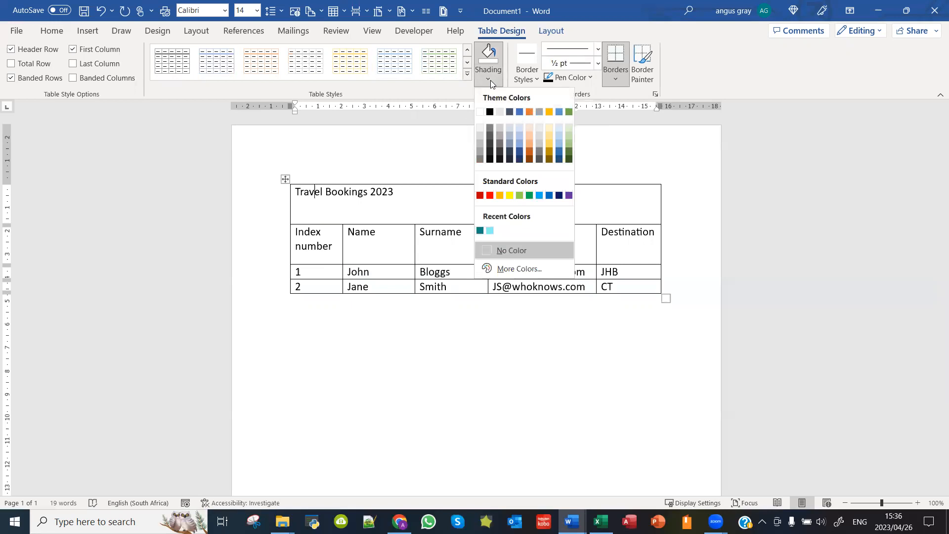
left_click(557, 144)
left_click_drag(336, 238, 612, 242)
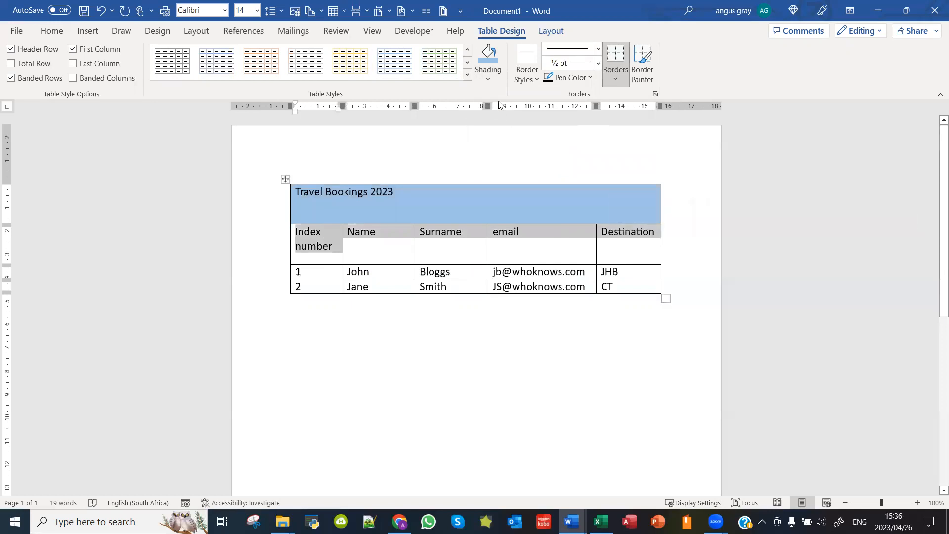
left_click(489, 78)
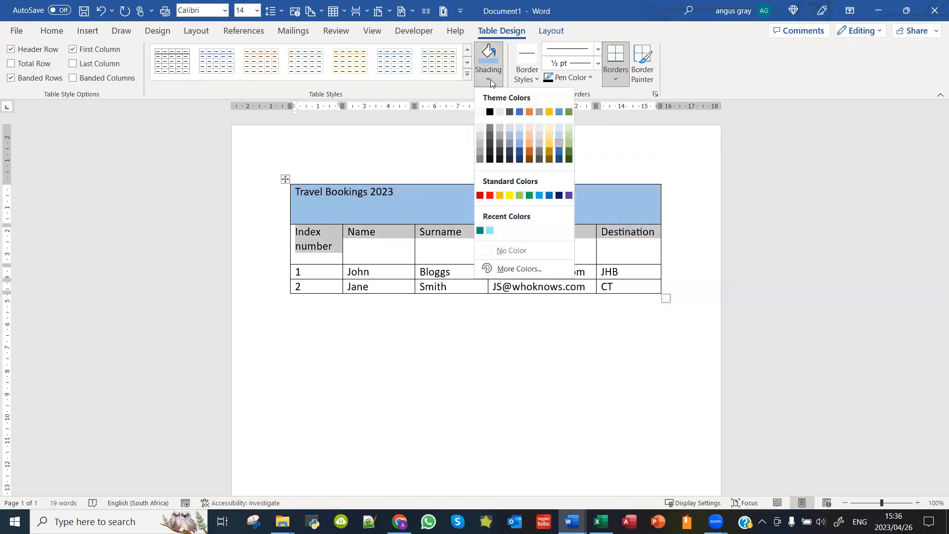
left_click(569, 142)
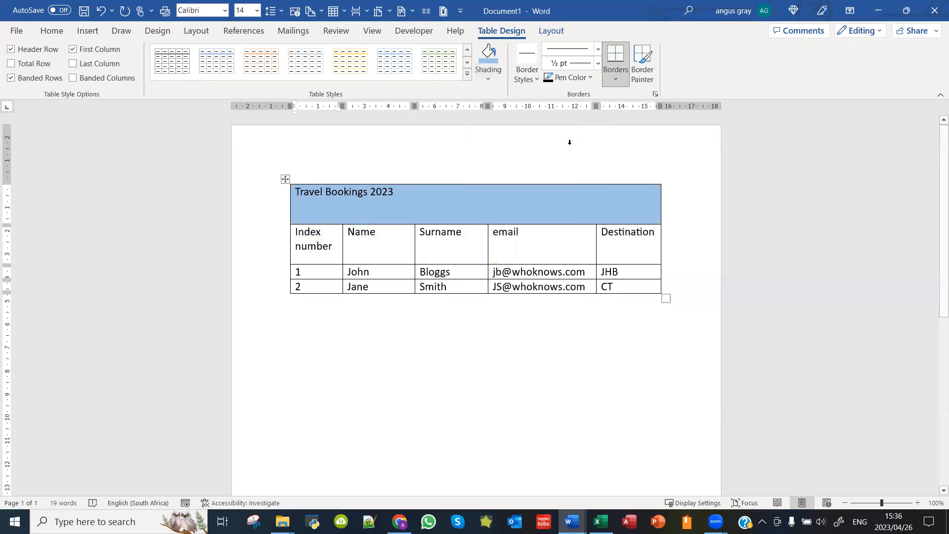
left_click(498, 165)
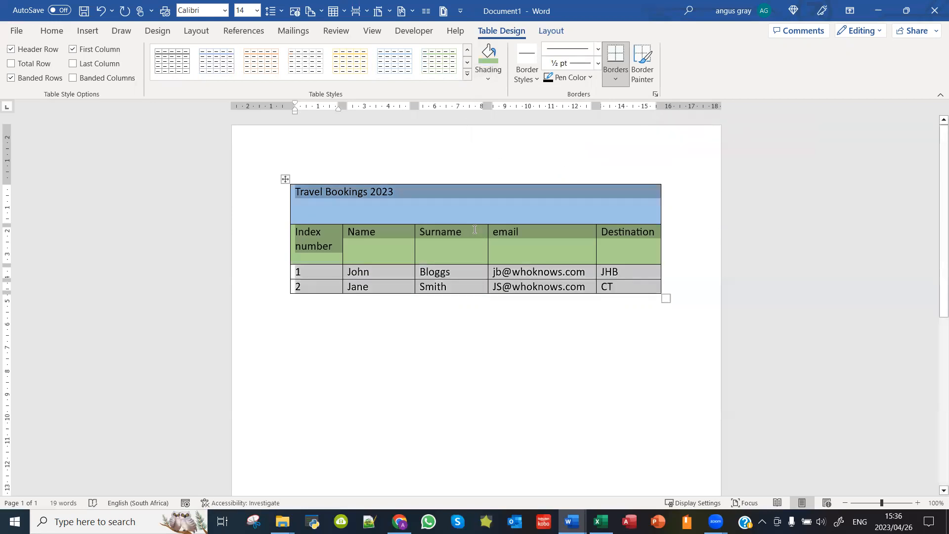
Step: Enlarge the title text "Travel Bookings 2023" to 18 pt
left_click(449, 198)
left_click_drag(394, 193, 294, 192)
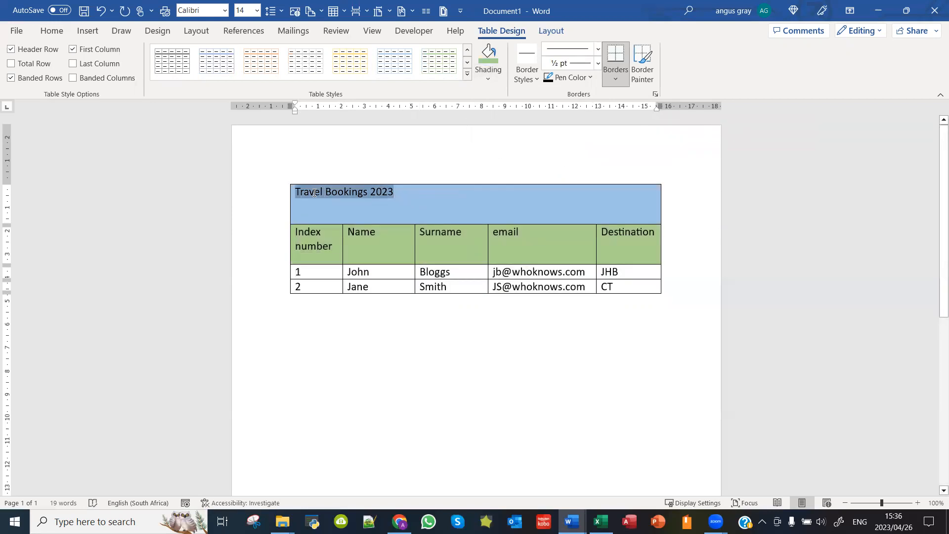
left_click(59, 33)
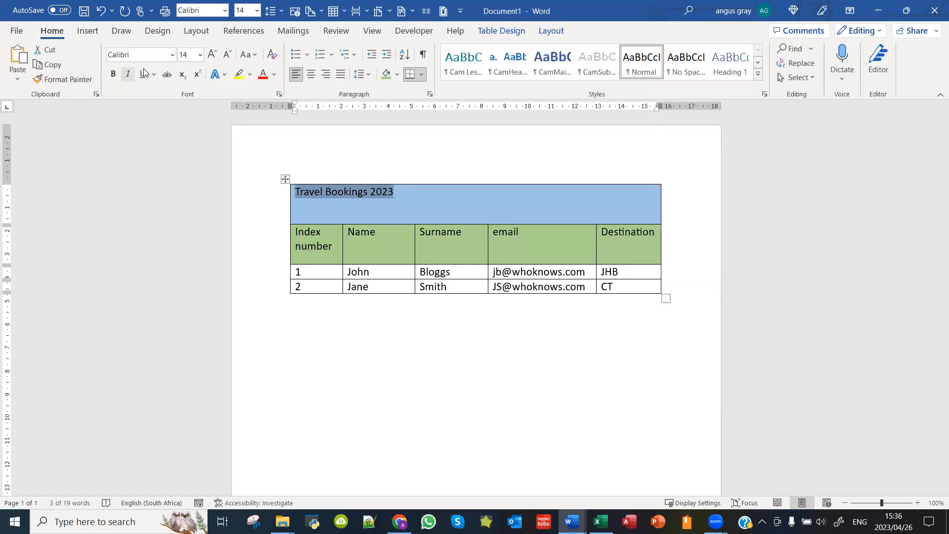
left_click(213, 55)
left_click(213, 55)
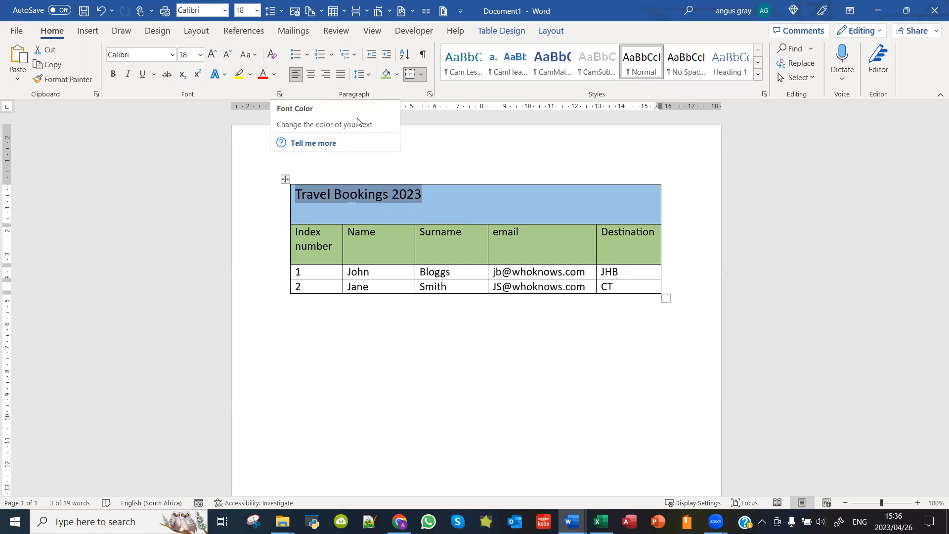
left_click(477, 146)
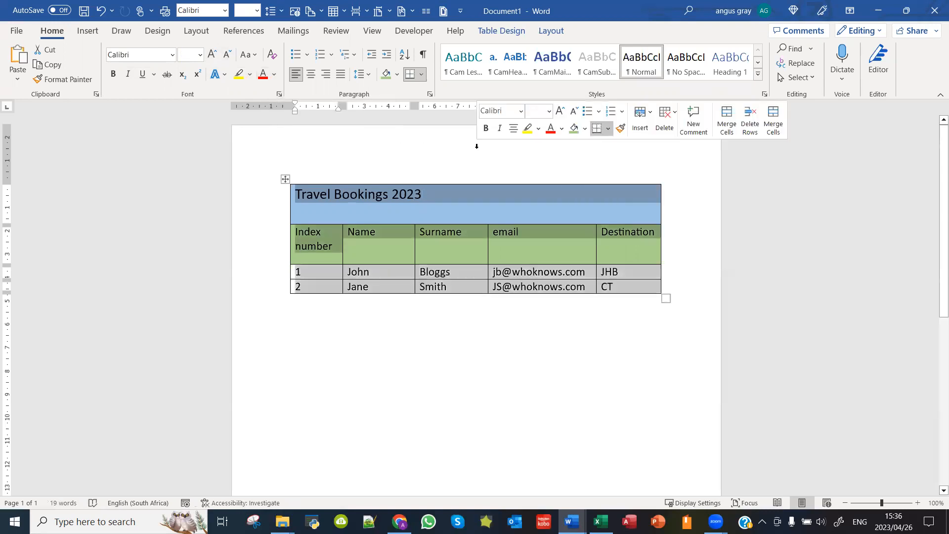
left_click(367, 334)
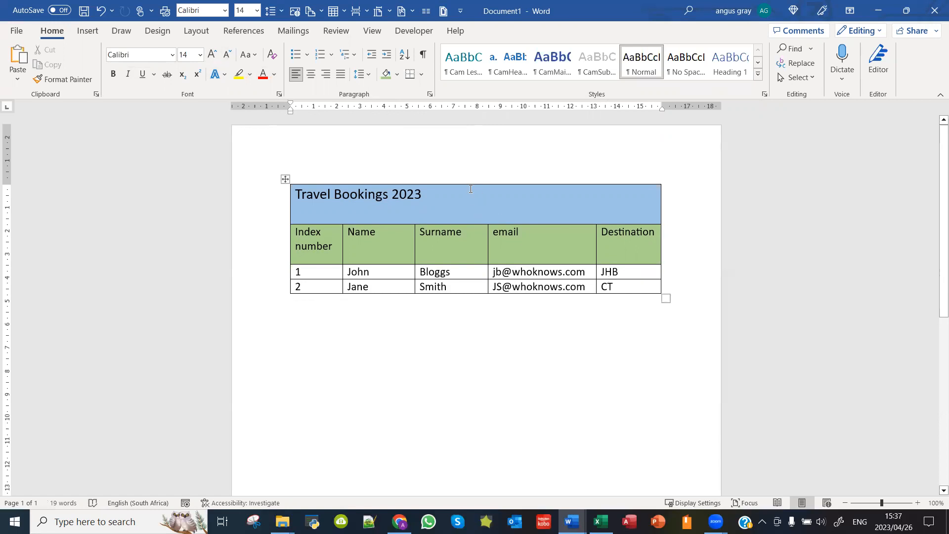
Step: Look through the border placement, border style and line style options available for the table's title row
left_click(459, 205)
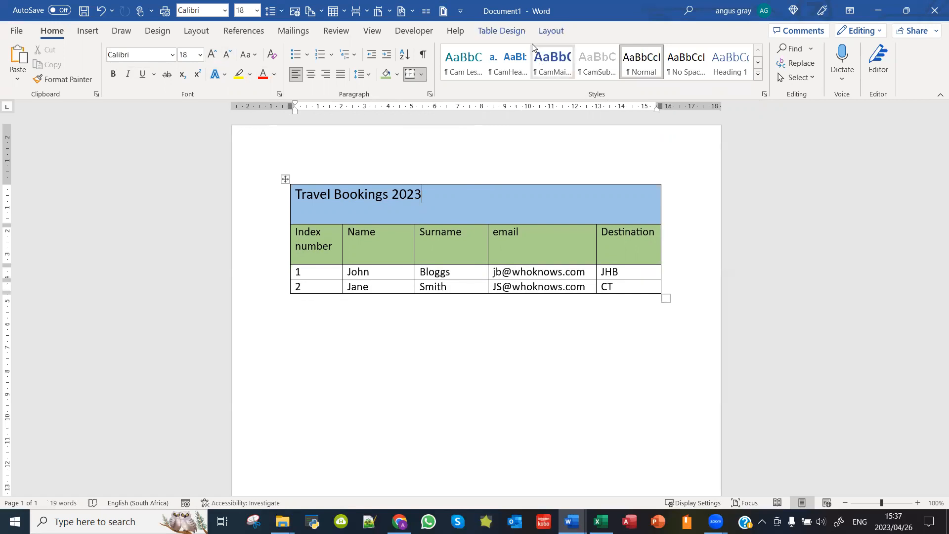
left_click(510, 32)
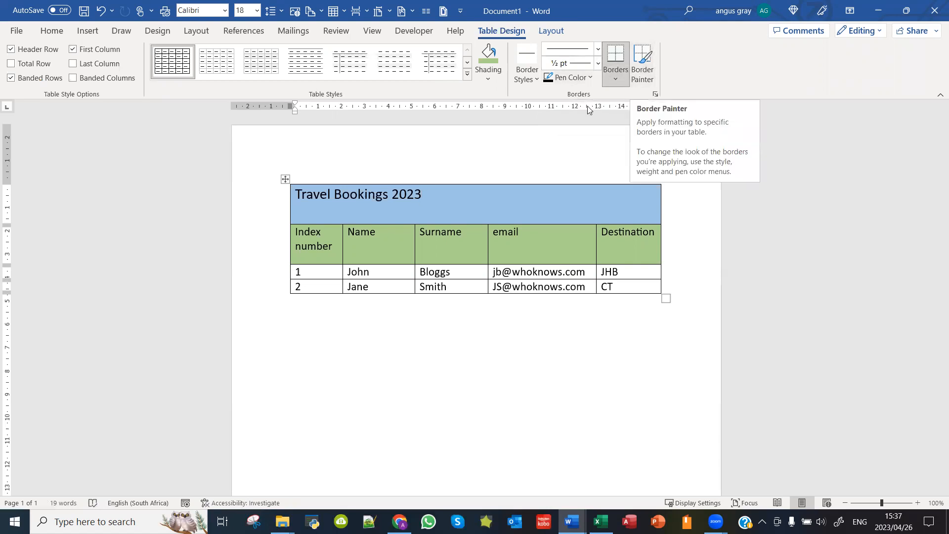
left_click(621, 76)
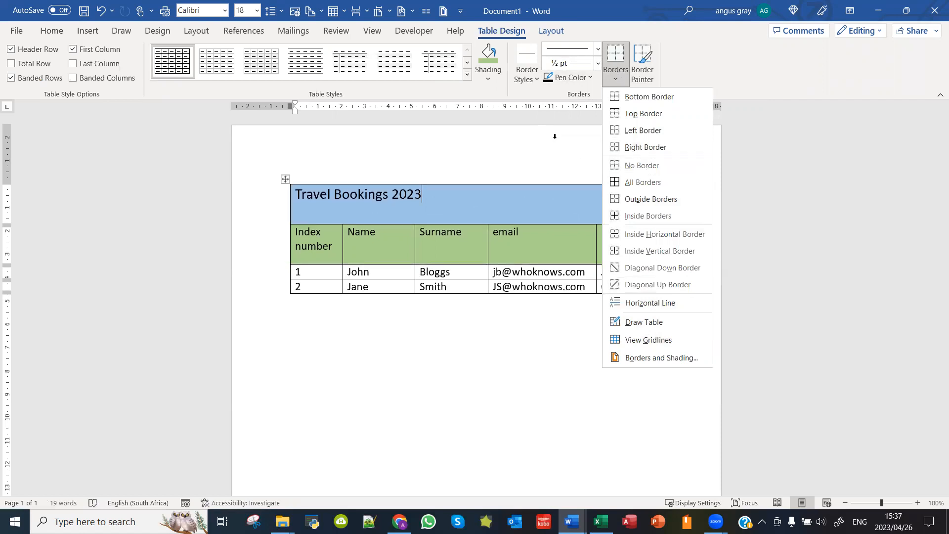
key("Escape")
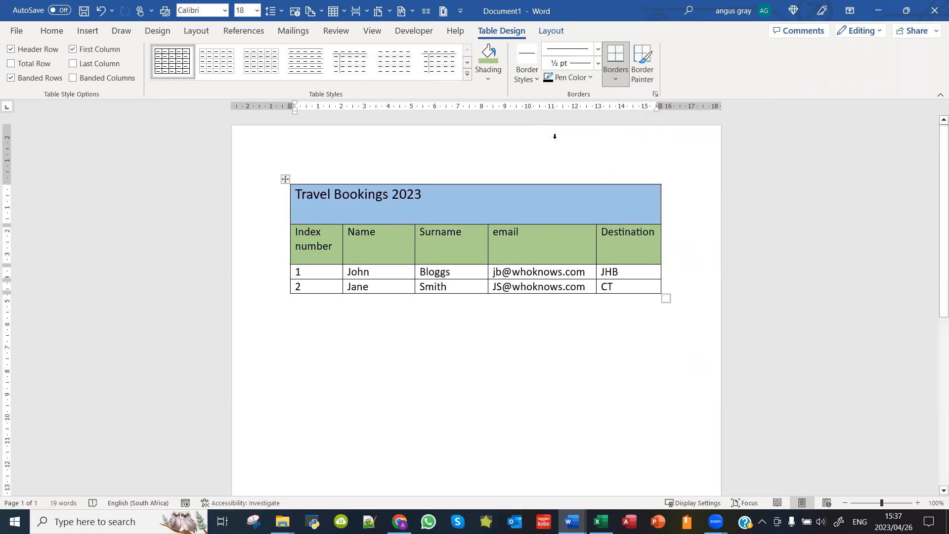
left_click(538, 80)
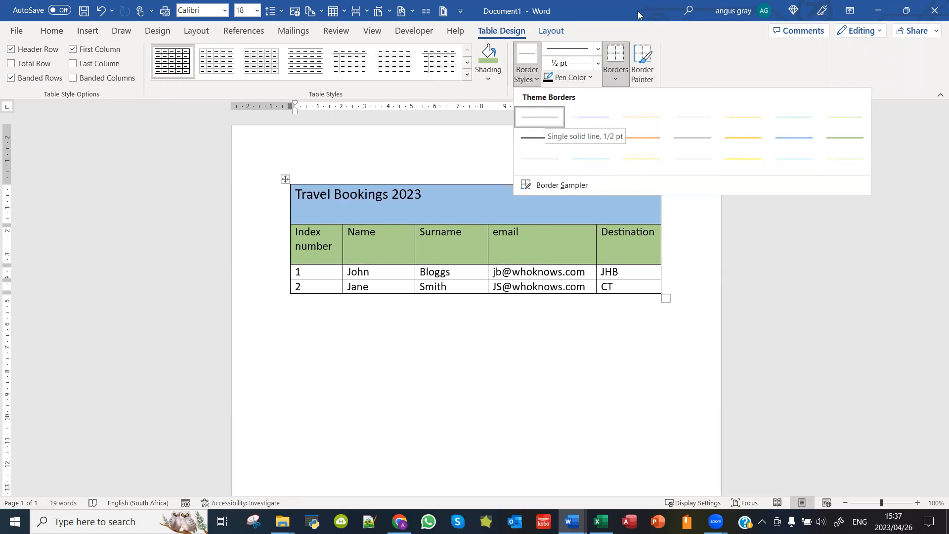
left_click(599, 50)
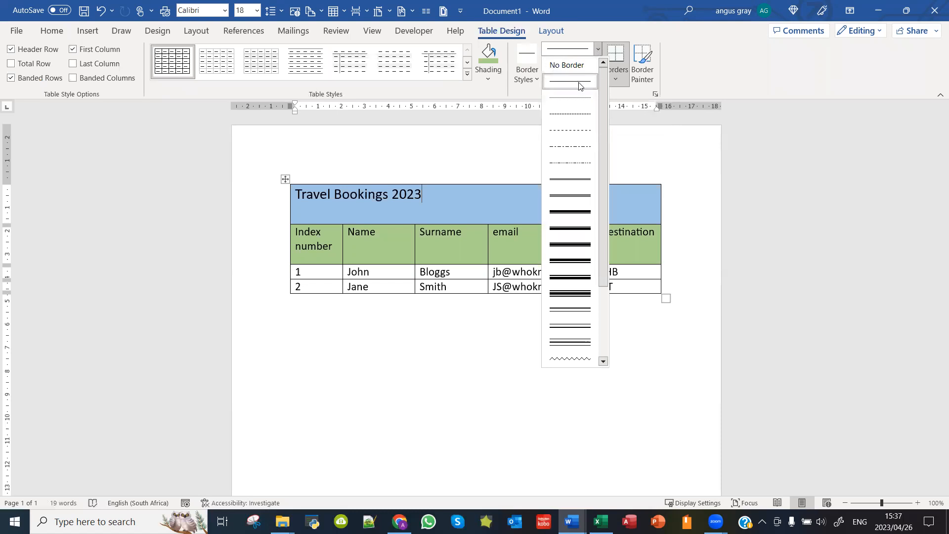
left_click(514, 141)
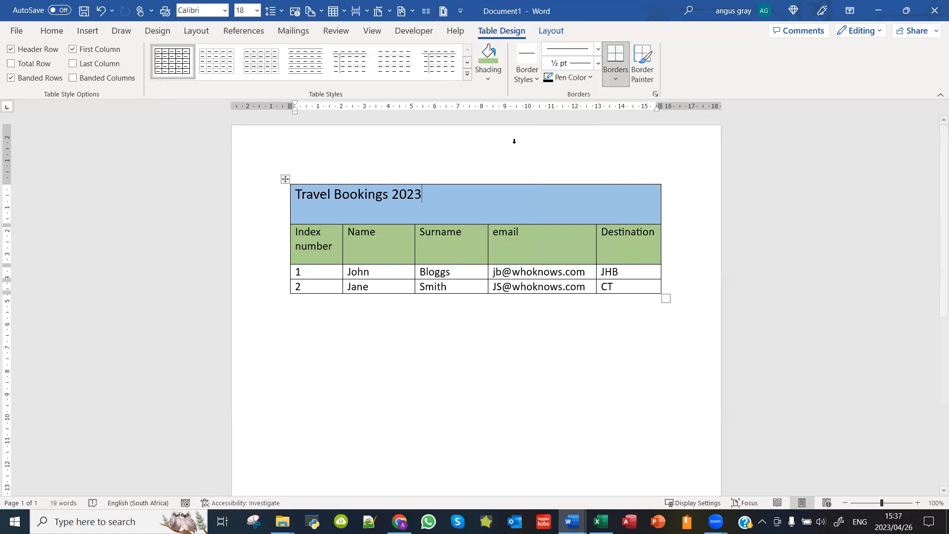
Step: Set the table border line weight to 1 ½ pt for painting borders
left_click(597, 63)
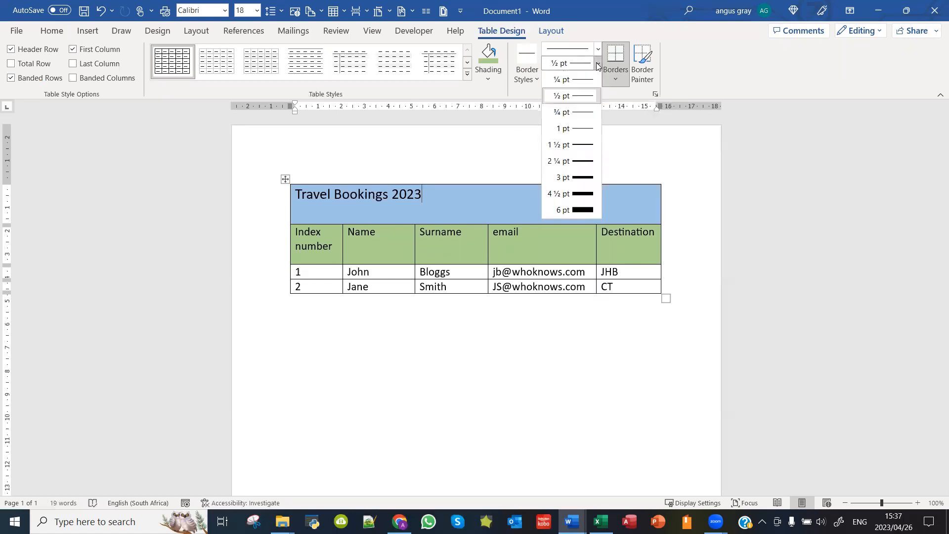
left_click(580, 145)
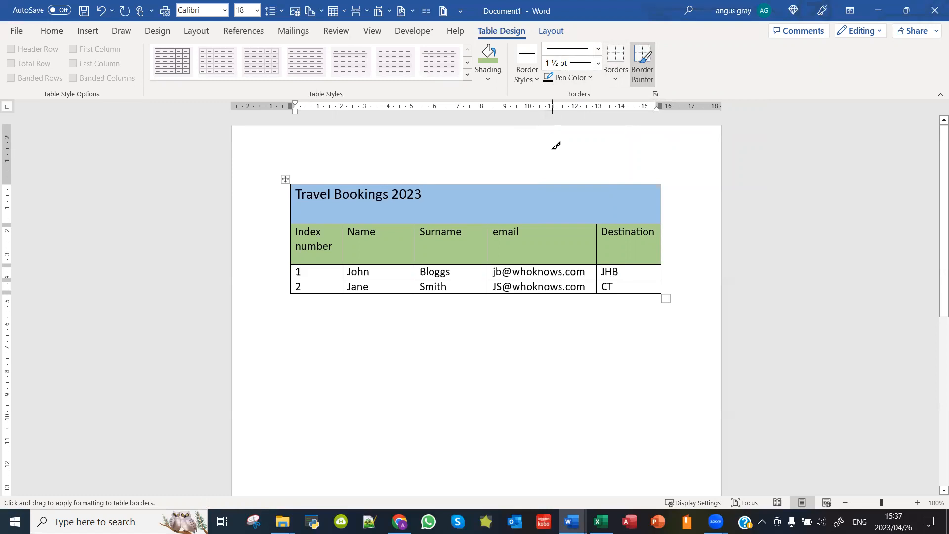
left_click(99, 15)
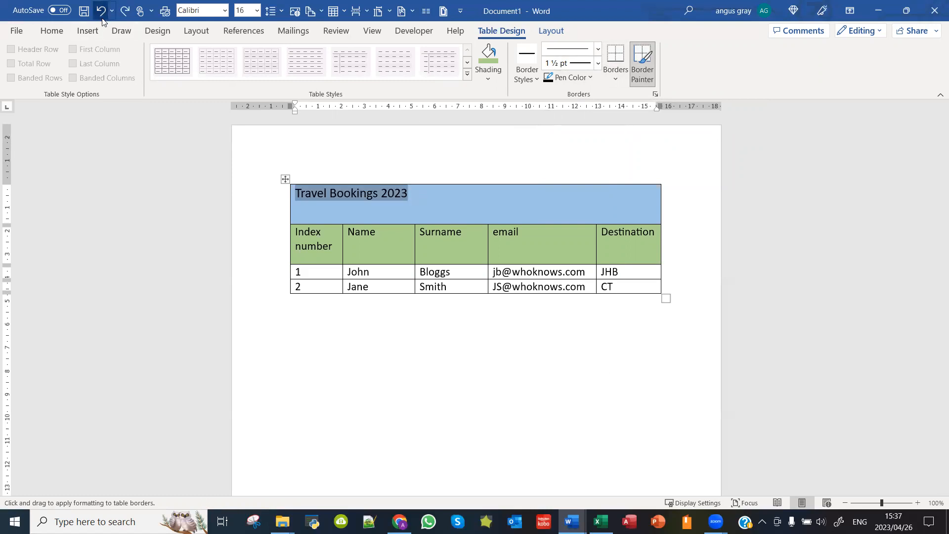
left_click(125, 11)
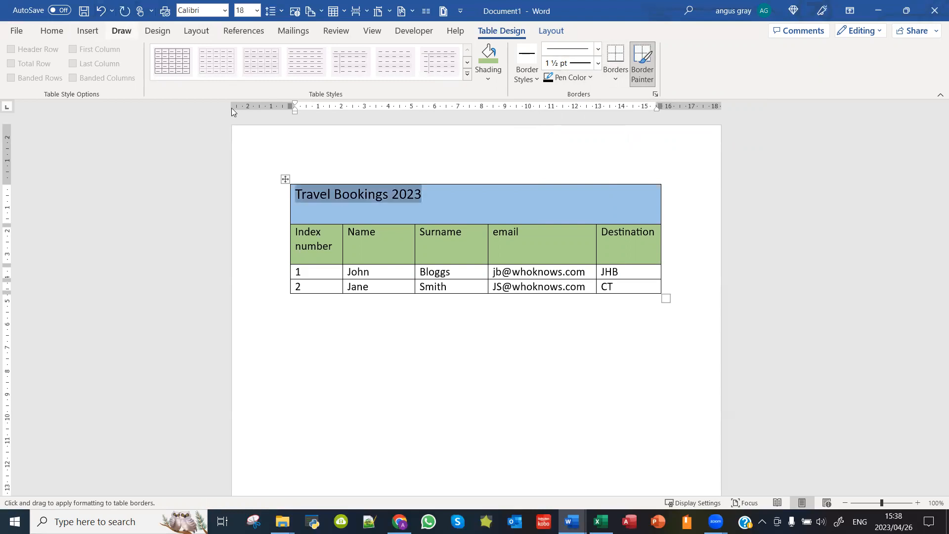
left_click(653, 70)
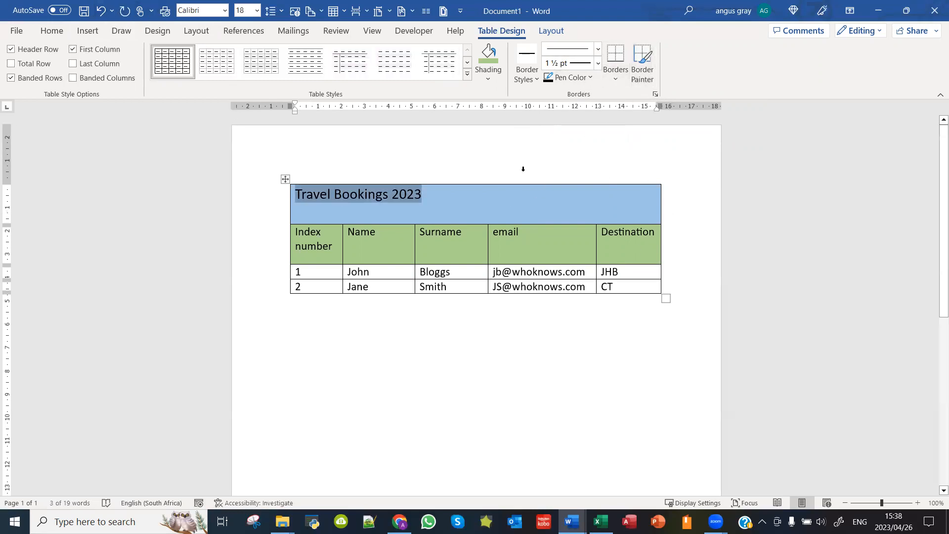
Step: Set the border pen colour to red and paint borders around the first record's Destination and Index number cells
left_click(590, 77)
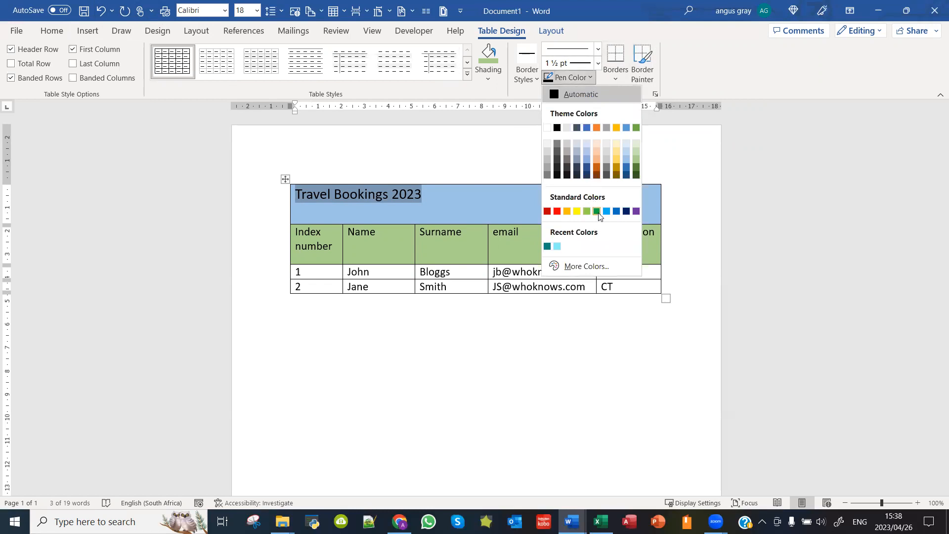
left_click(557, 212)
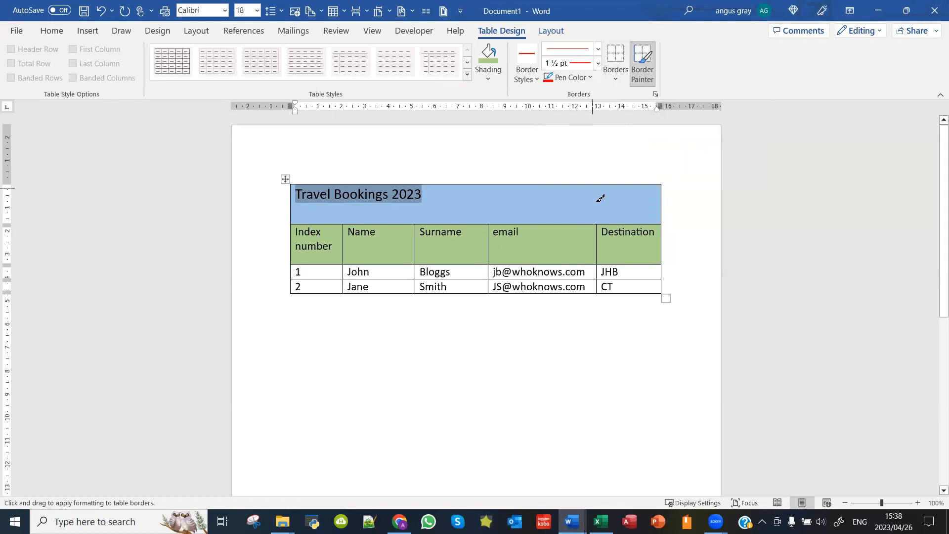
left_click(630, 264)
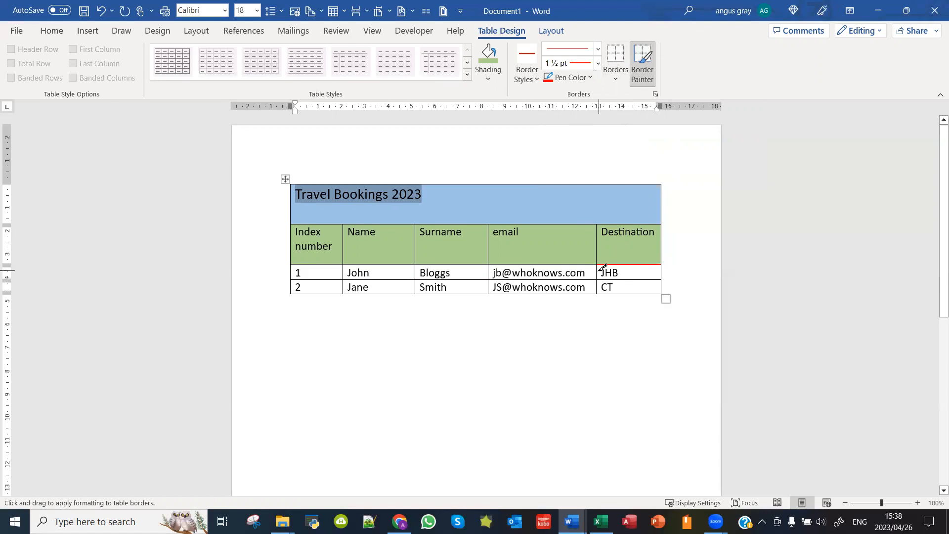
left_click_drag(599, 269, 656, 267)
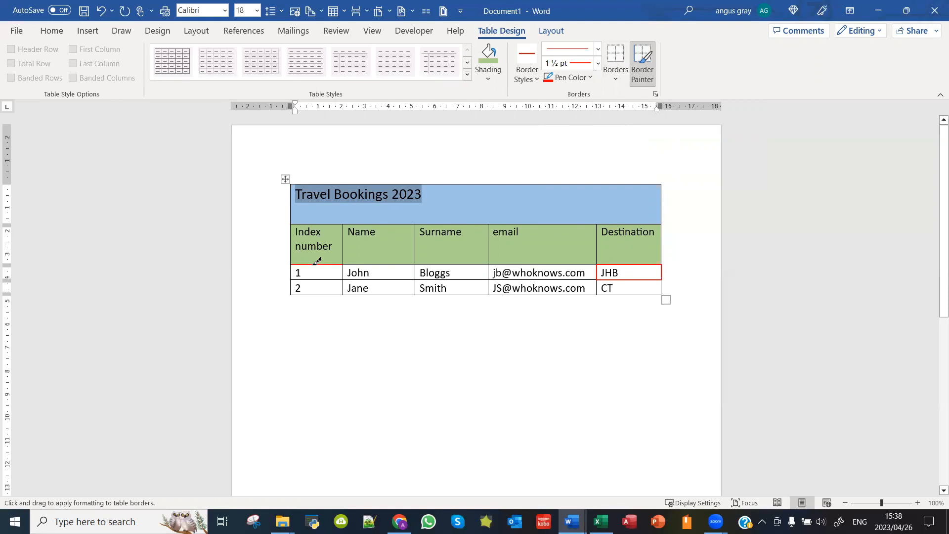
left_click(342, 272)
left_click(323, 280)
left_click(291, 272)
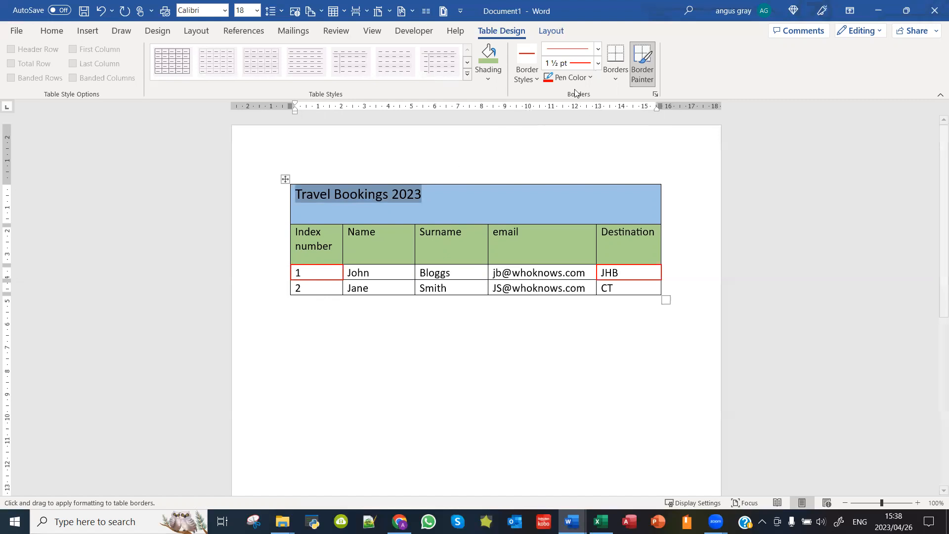
Step: Repaint the red borders of the first record's Destination and Index number cells at 3 pt, and turn off border painting
left_click(598, 63)
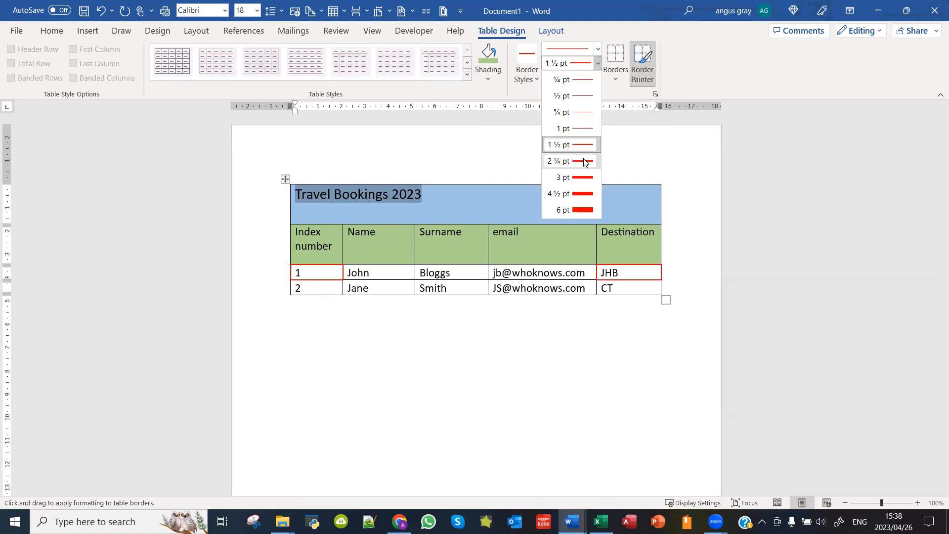
left_click(583, 178)
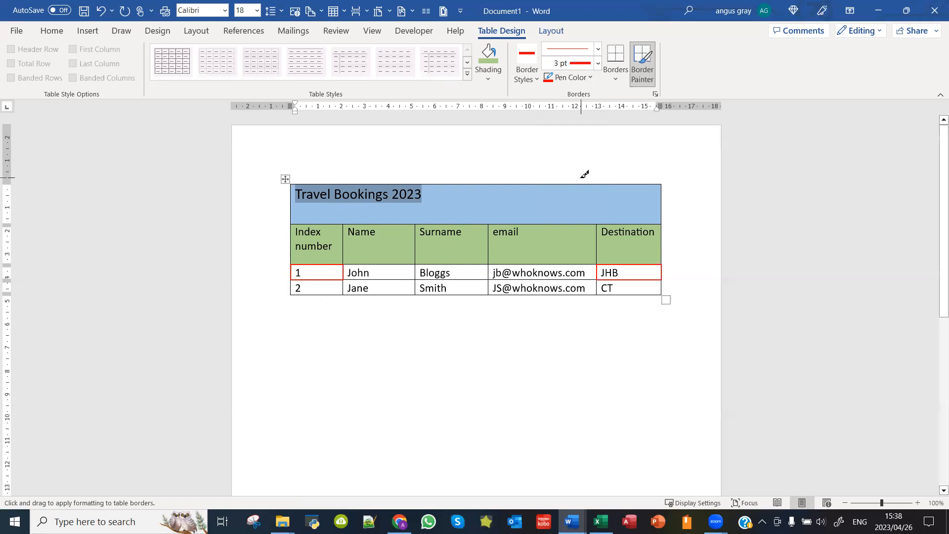
left_click(632, 267)
left_click(642, 280)
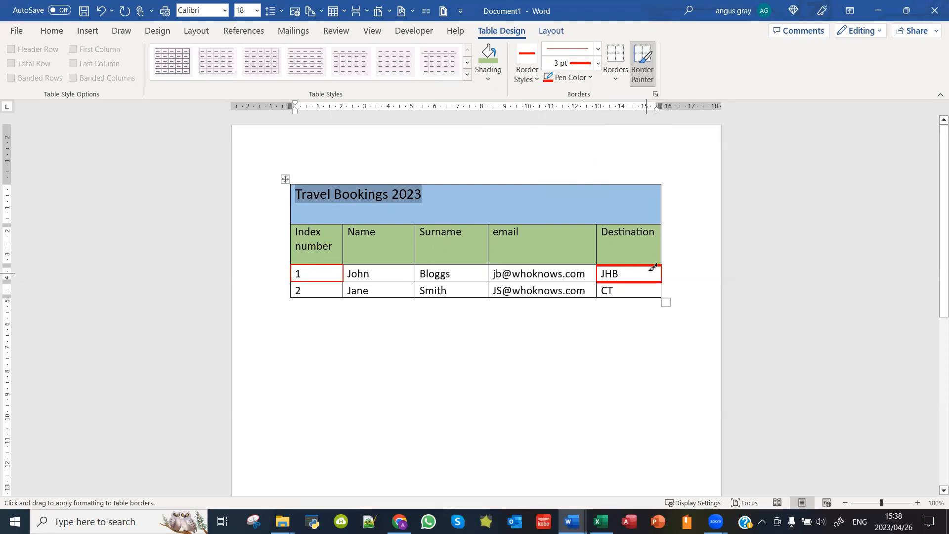
left_click(661, 273)
left_click(597, 274)
left_click(313, 265)
left_click(291, 274)
left_click(306, 281)
left_click(344, 271)
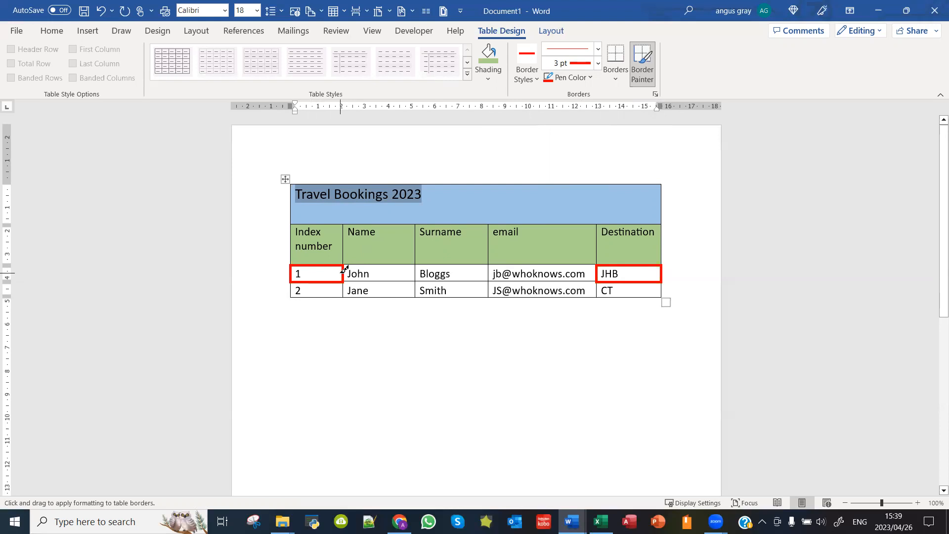
left_click(635, 72)
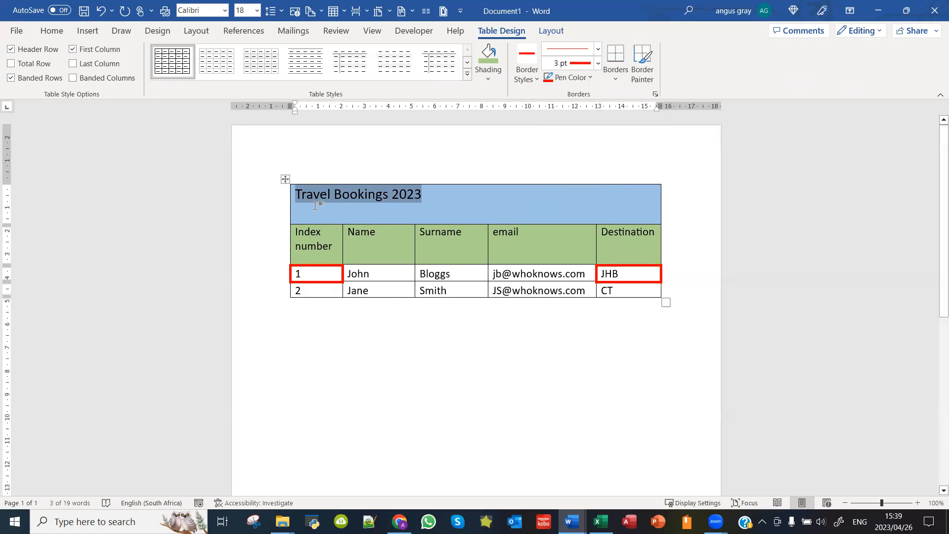
Step: Toggle the display of table gridlines on and off again
left_click(285, 179)
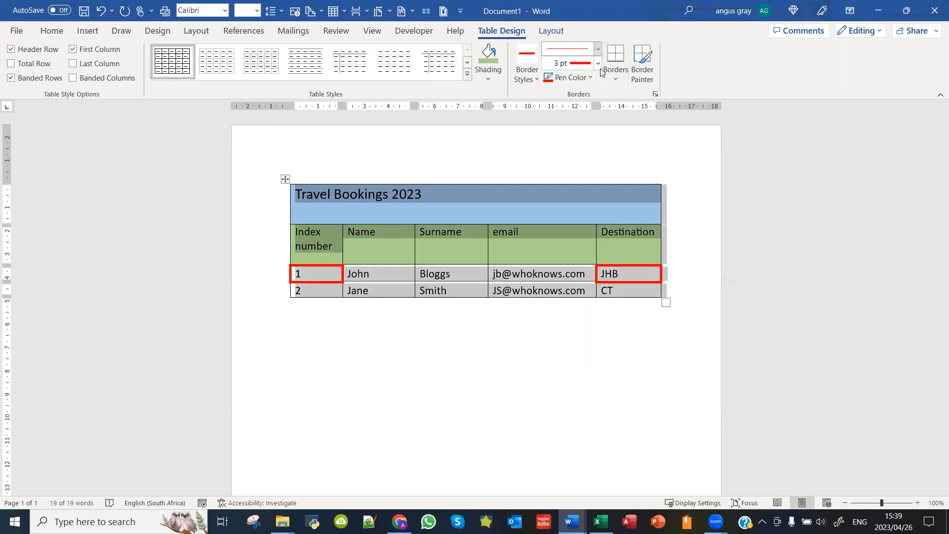
left_click(613, 80)
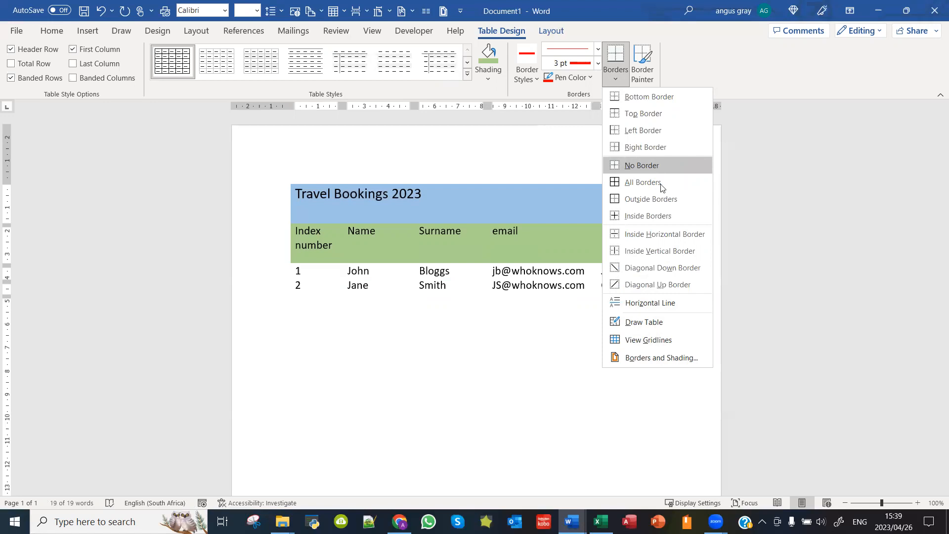
left_click(655, 339)
left_click(507, 351)
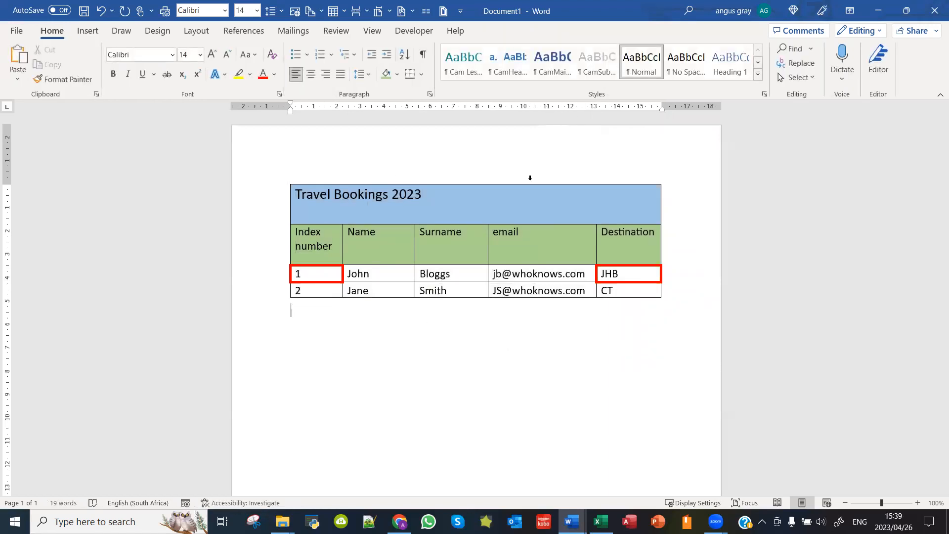
left_click(515, 197)
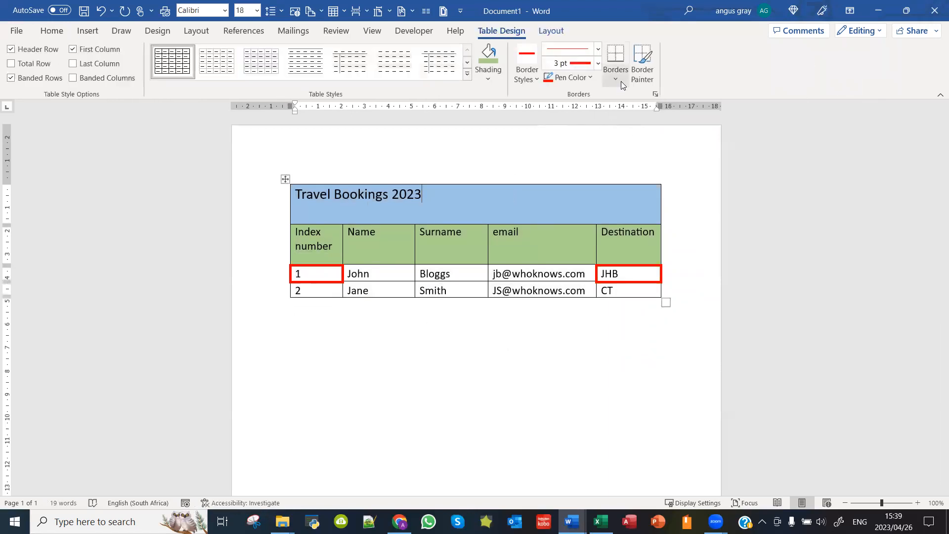
left_click(616, 81)
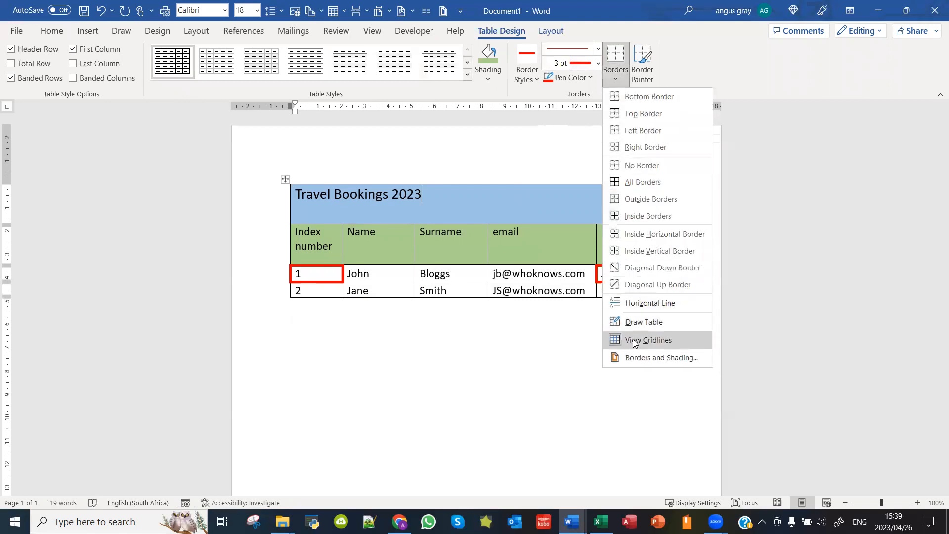
left_click(634, 341)
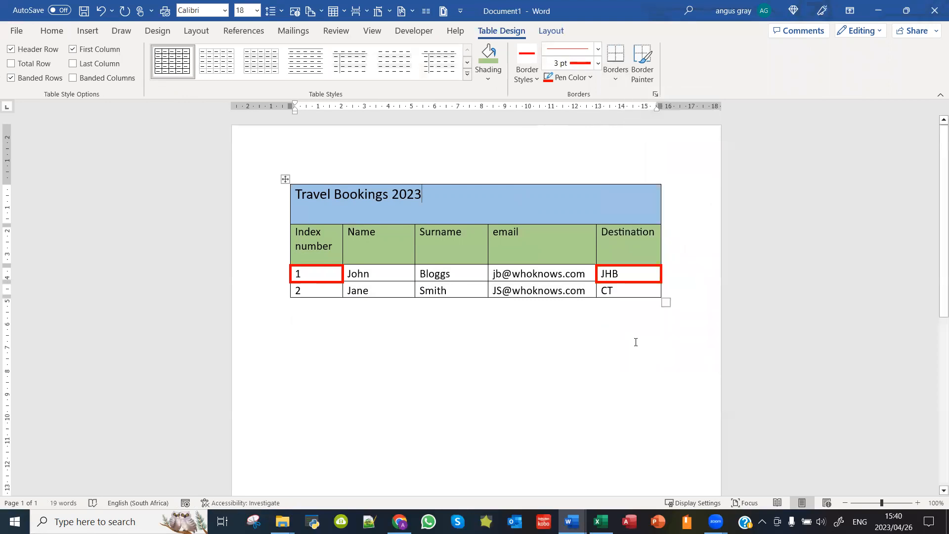
Step: Remove the borders from the title row and show the table gridlines
left_click(618, 79)
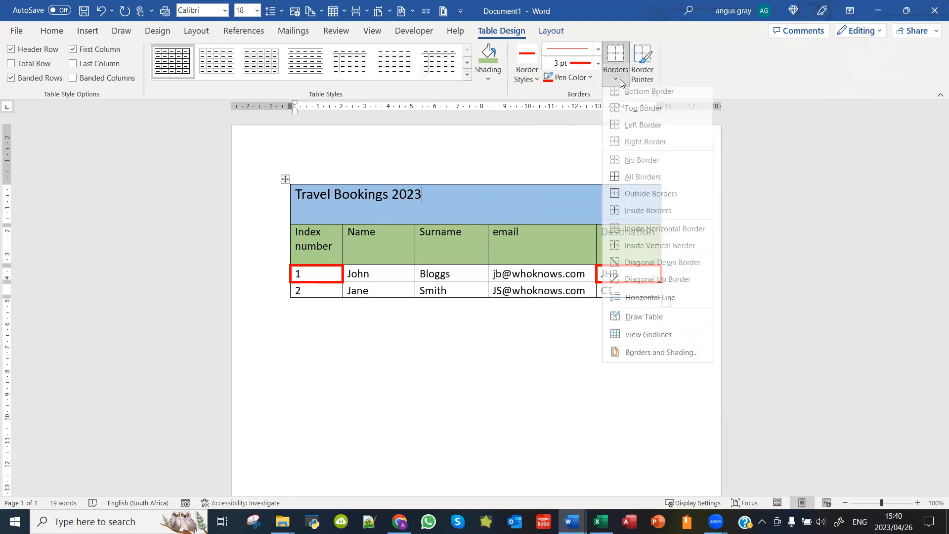
left_click(644, 166)
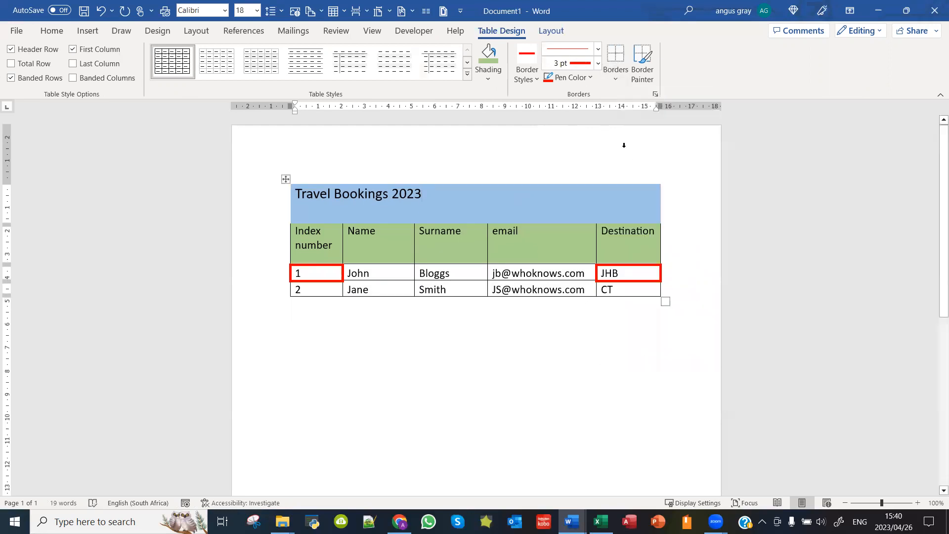
left_click(613, 79)
left_click(653, 340)
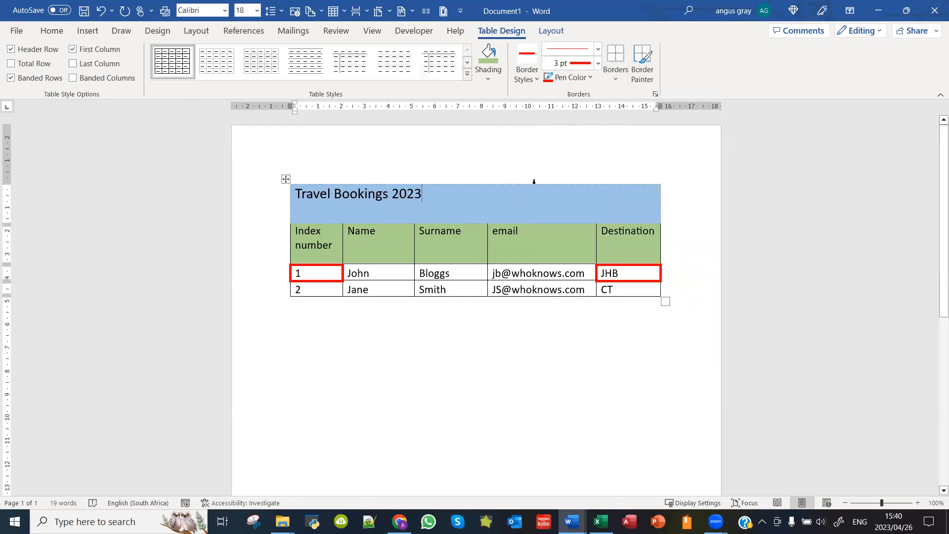
Step: Remove all borders from the entire table
left_click(919, 503)
left_click(919, 503)
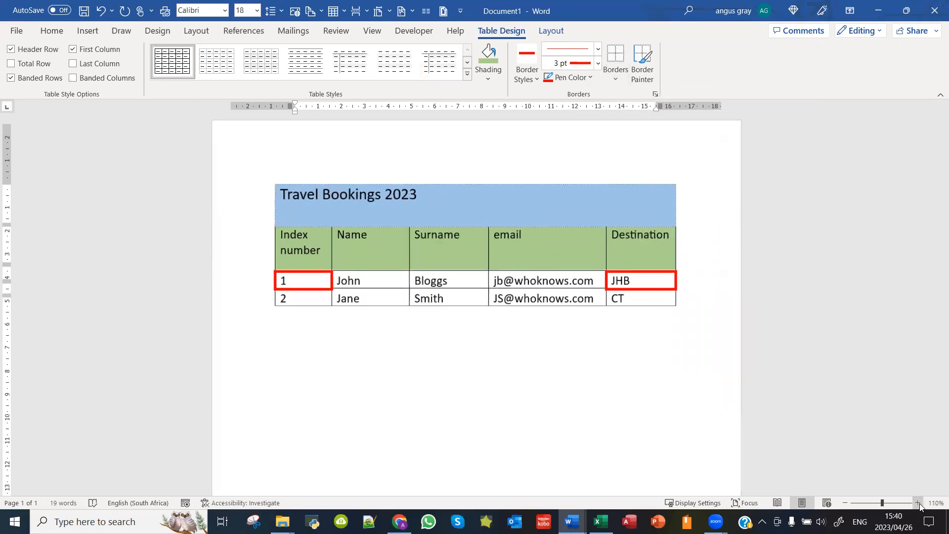
left_click(919, 503)
left_click(918, 503)
left_click(919, 503)
left_click(918, 503)
left_click(918, 503)
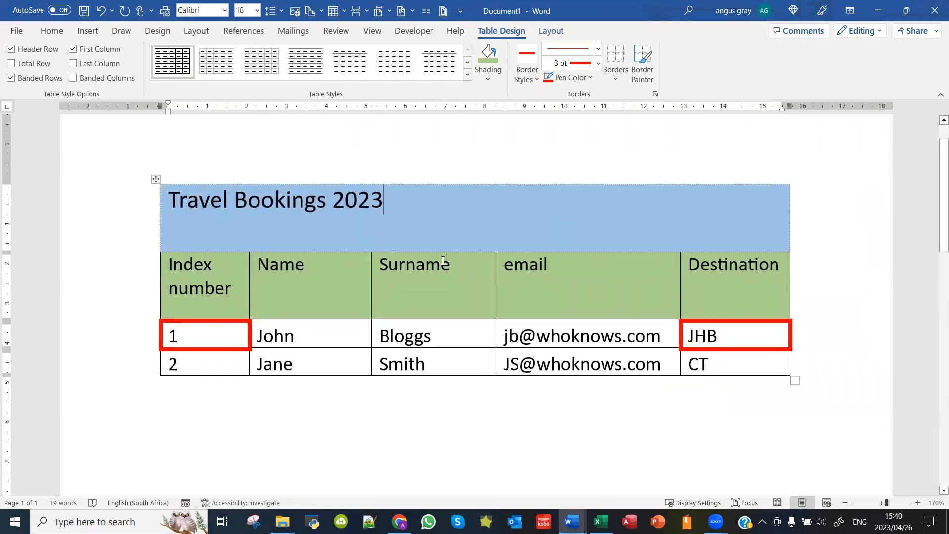
left_click(156, 179)
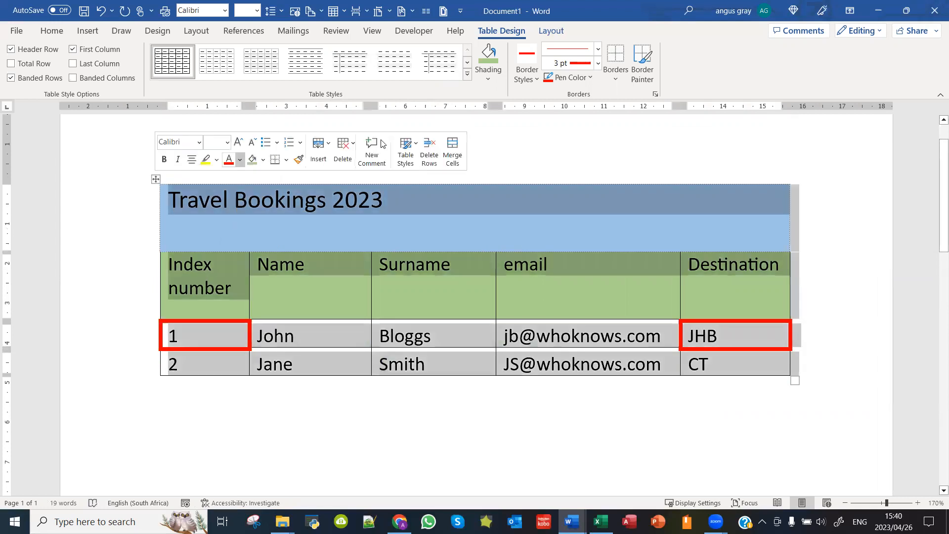
left_click(615, 77)
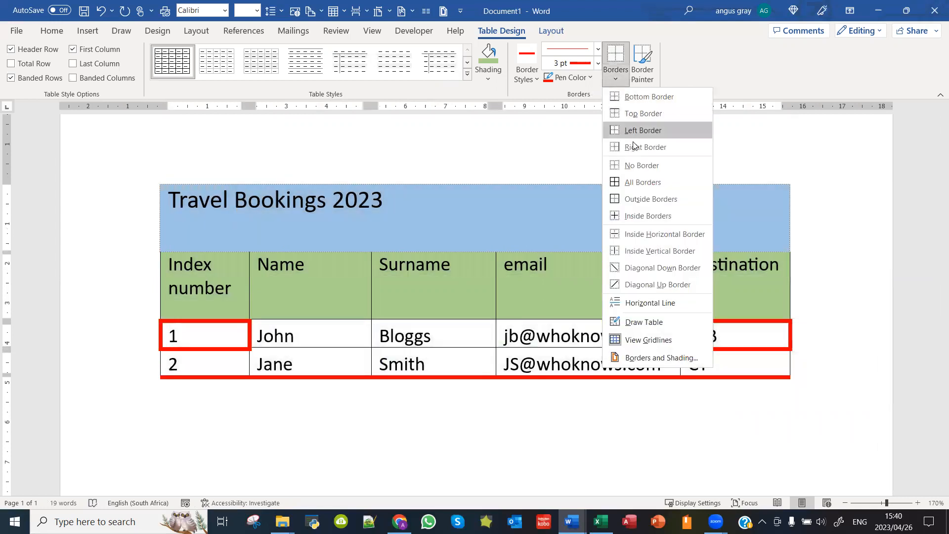
left_click(636, 168)
Step: Hide the gridlines of the borderless table and show them again
left_click(615, 74)
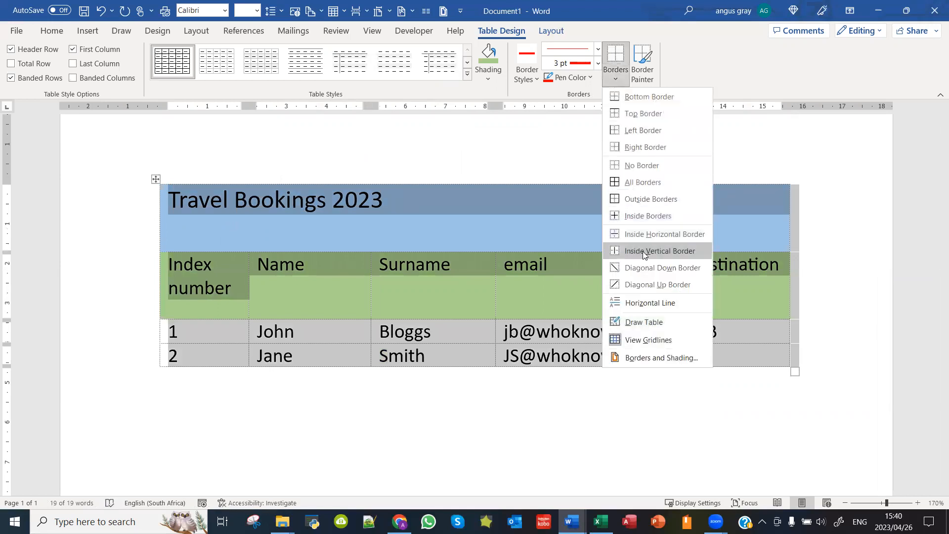
left_click(649, 341)
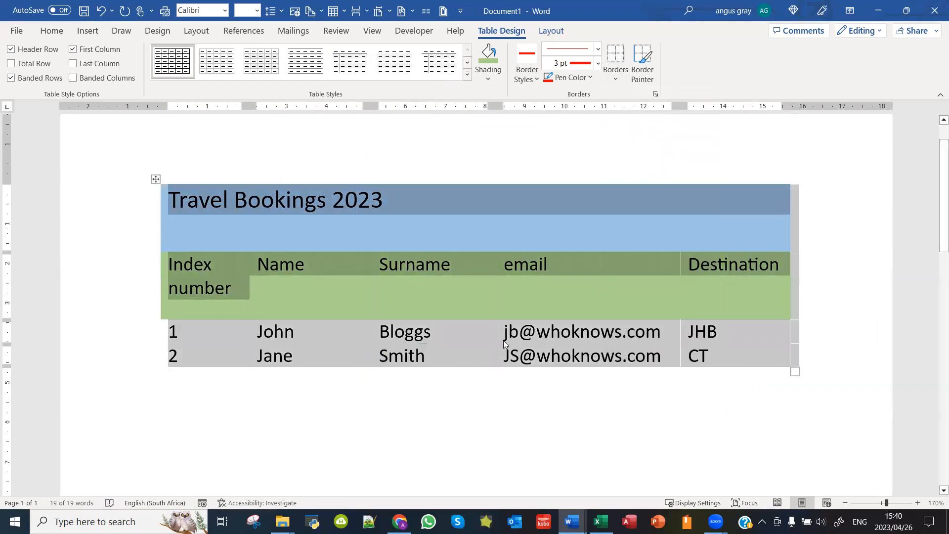
left_click(614, 80)
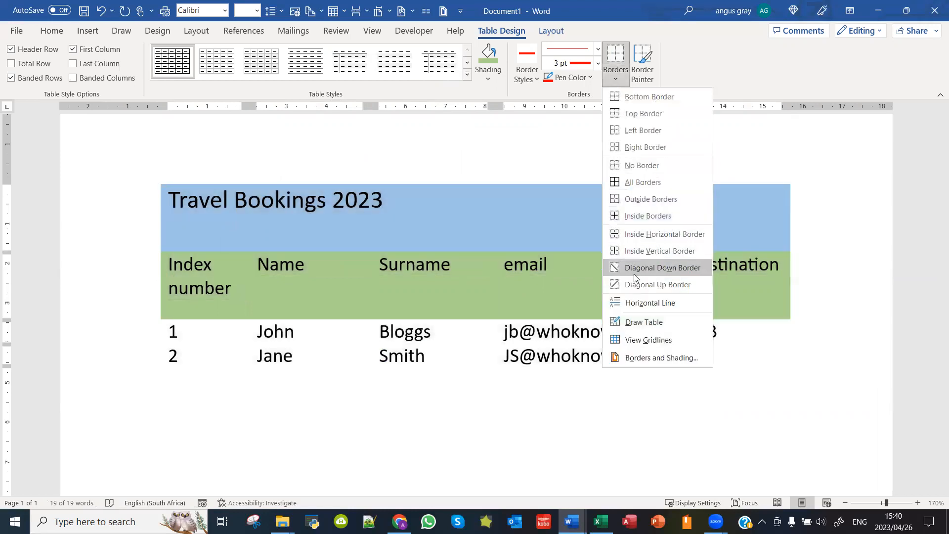
left_click(642, 341)
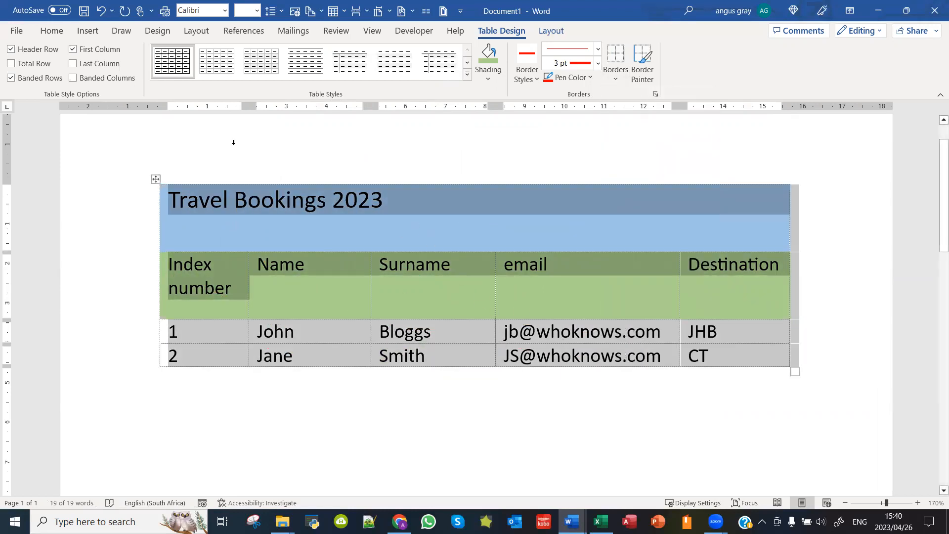
Step: Check how the borderless table looks in the print preview and return to the document
left_click(16, 32)
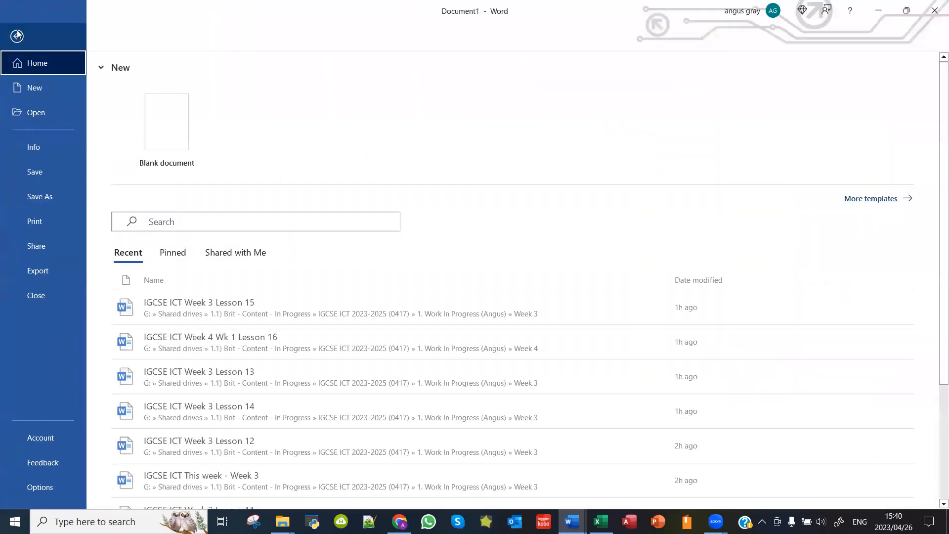
left_click(41, 225)
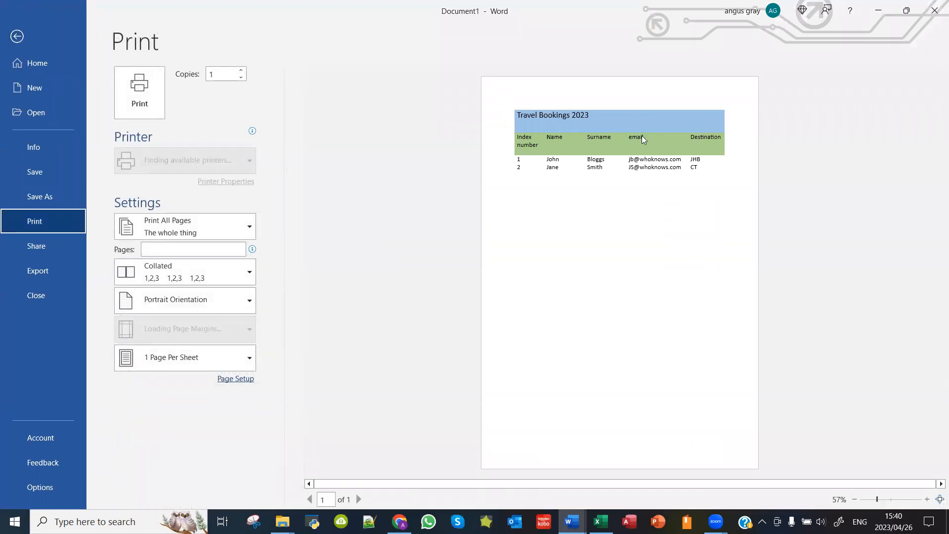
left_click(16, 36)
key("ctrl+a")
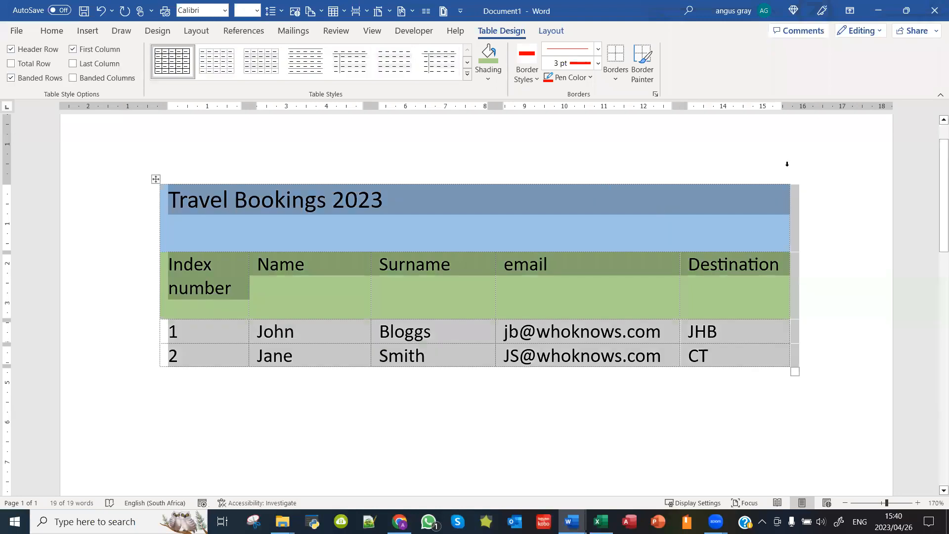